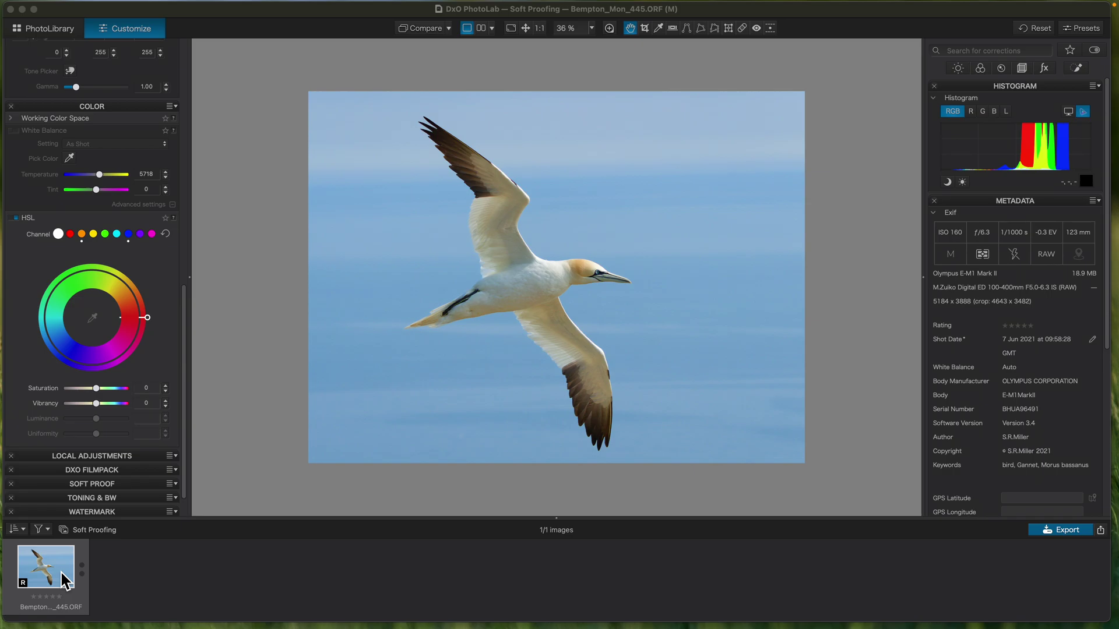
Create a virtual copy of the gannet photo and enable soft proofing on that copy.
{"action": "right_click", "coordinate": [63, 577]}
{"action": "left_click", "coordinate": [100, 571]}
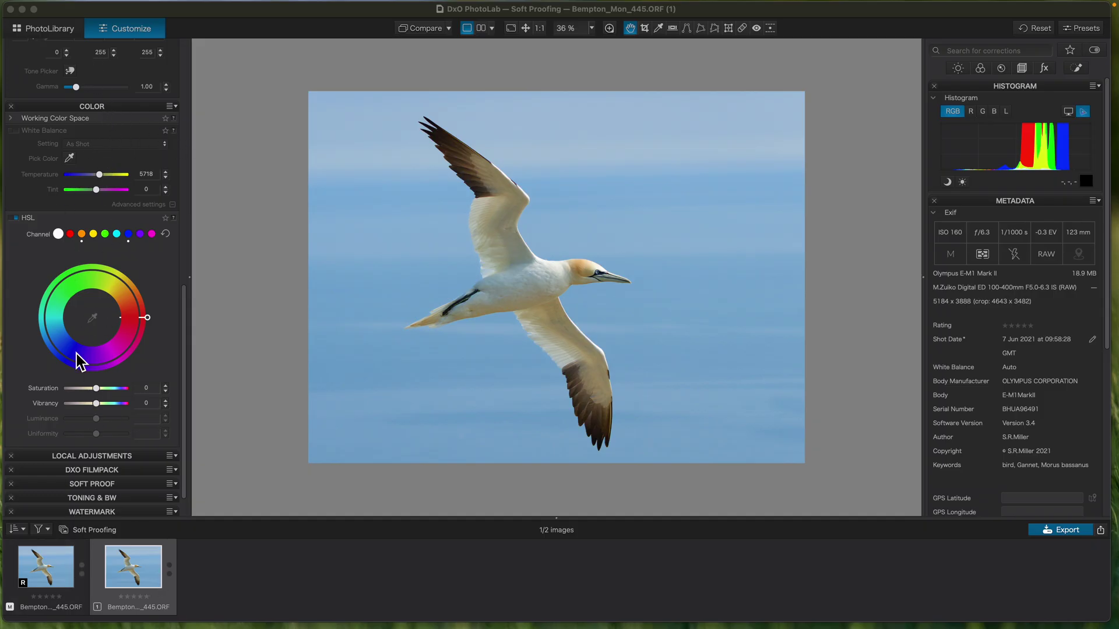
{"action": "left_click", "coordinate": [981, 68]}
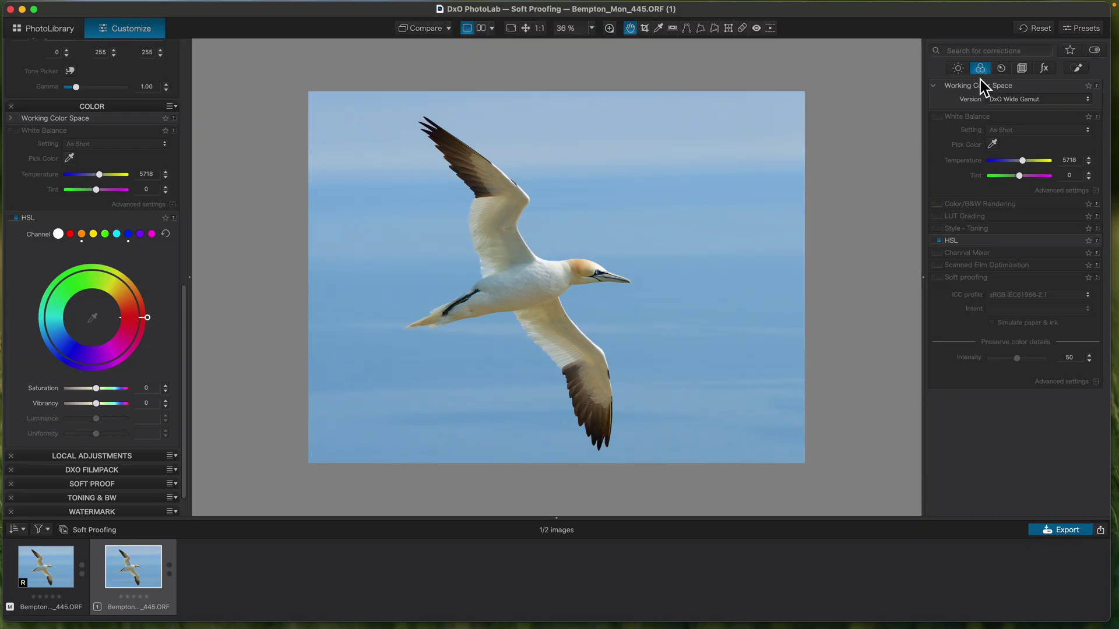
{"action": "left_click", "coordinate": [942, 280]}
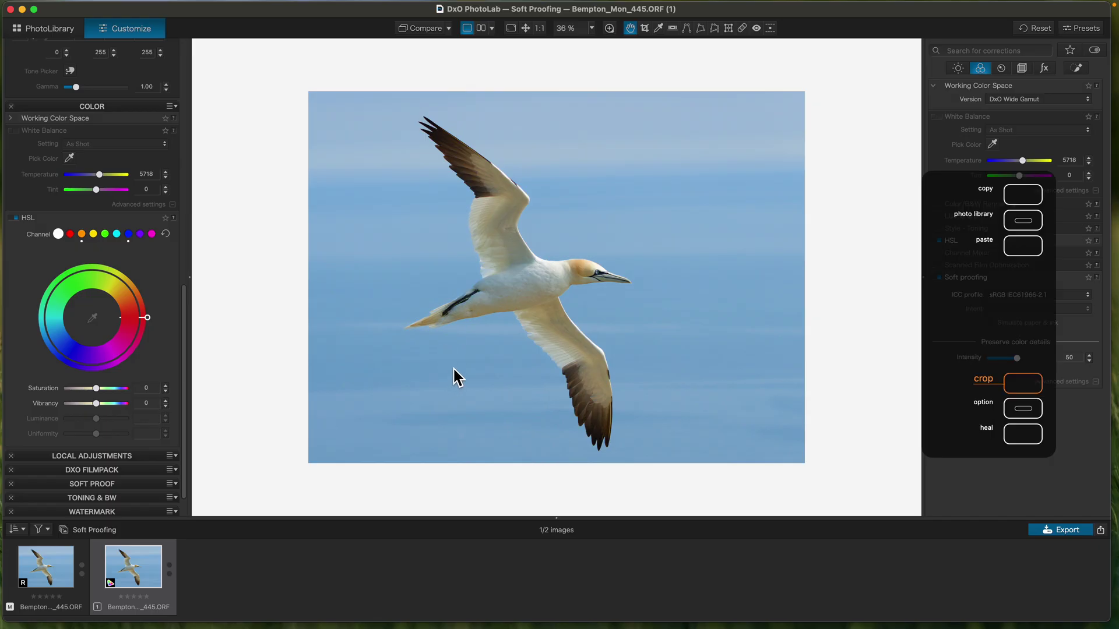
Crop the virtual copy to a 5x4 ratio of about 4361 x 3490 px, lowering the upper edge to exclude the second bird.
{"action": "key", "text": "c"}
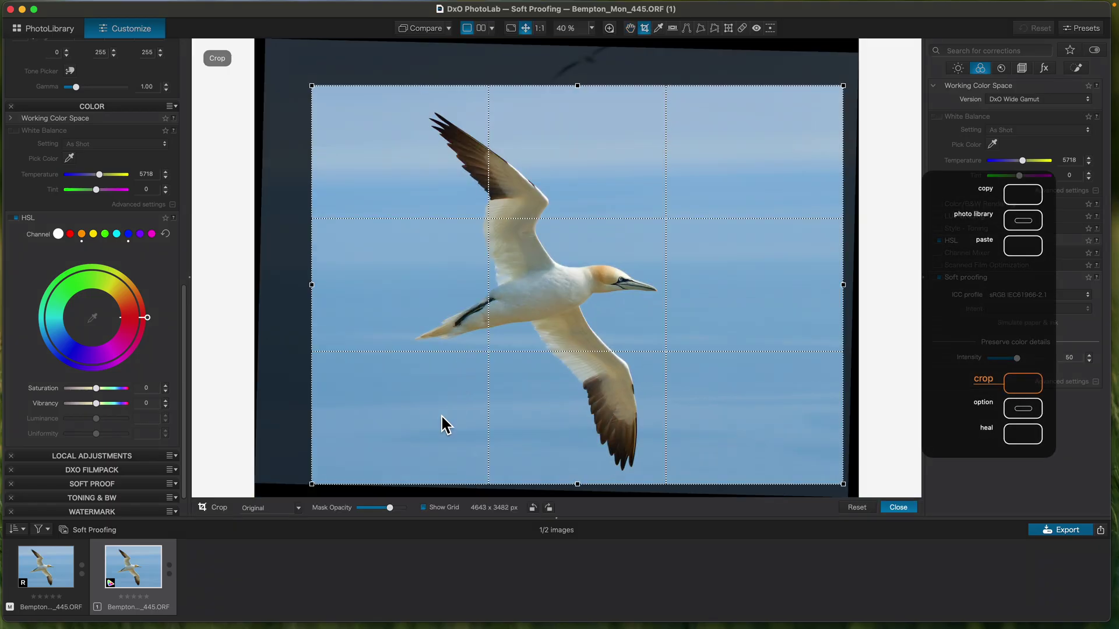
{"action": "left_click", "coordinate": [301, 510]}
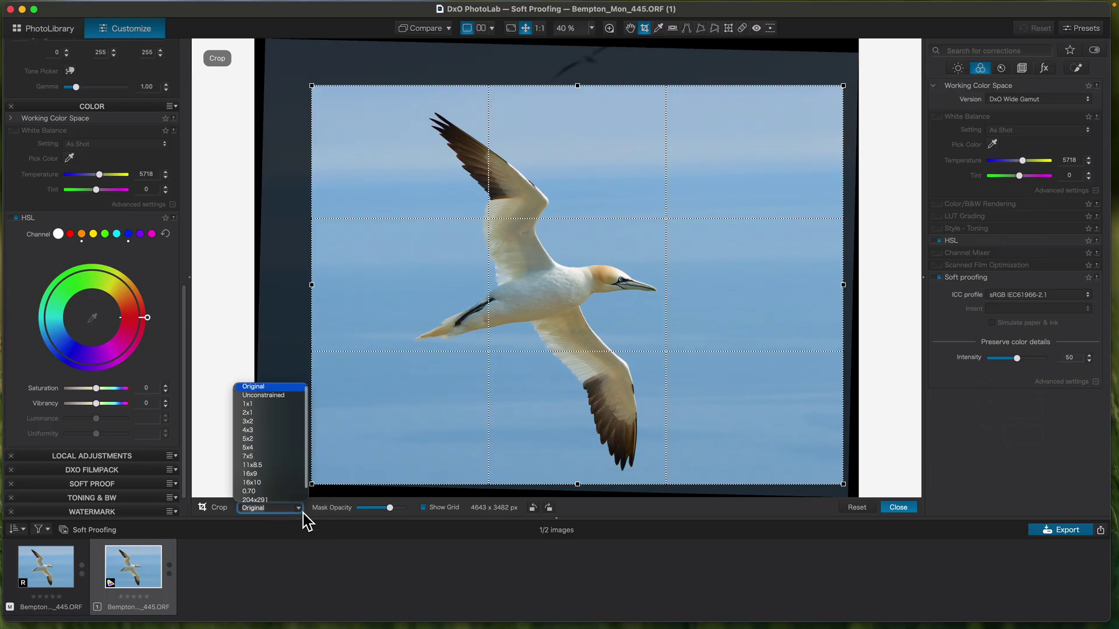
{"action": "left_click", "coordinate": [253, 449]}
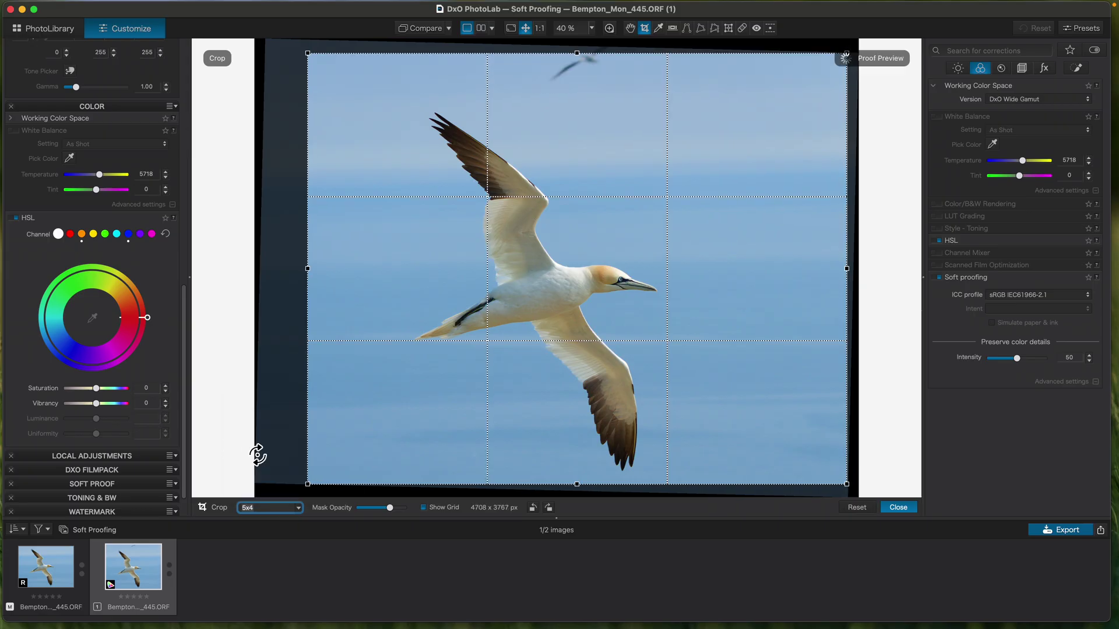
{"action": "left_click", "coordinate": [583, 58]}
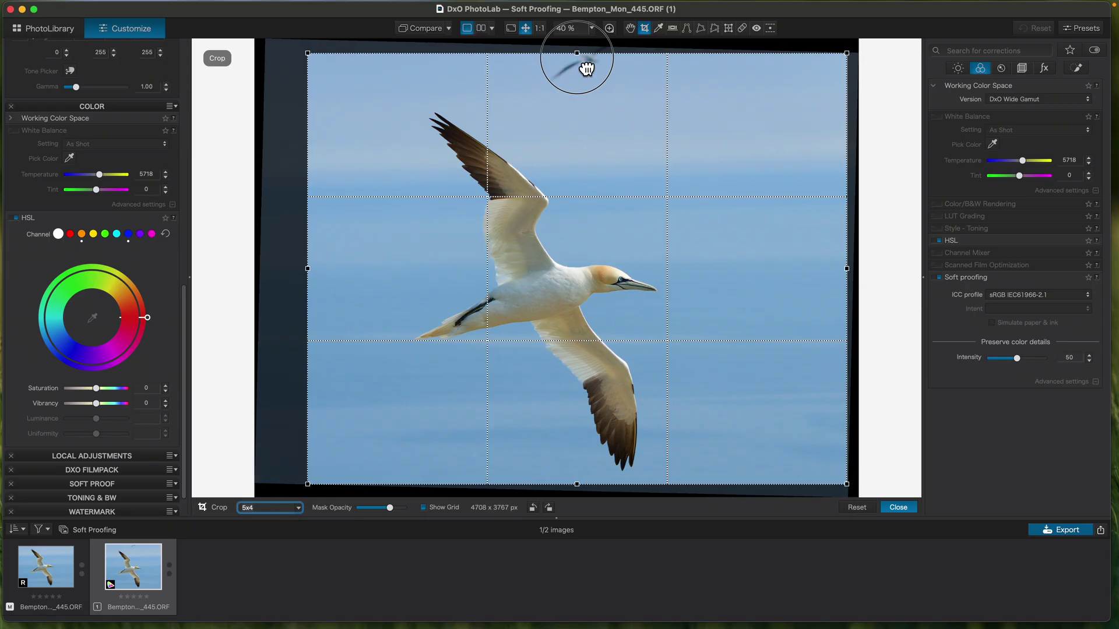
{"action": "left_click_drag", "start_coordinate": [583, 59], "coordinate": [583, 89]}
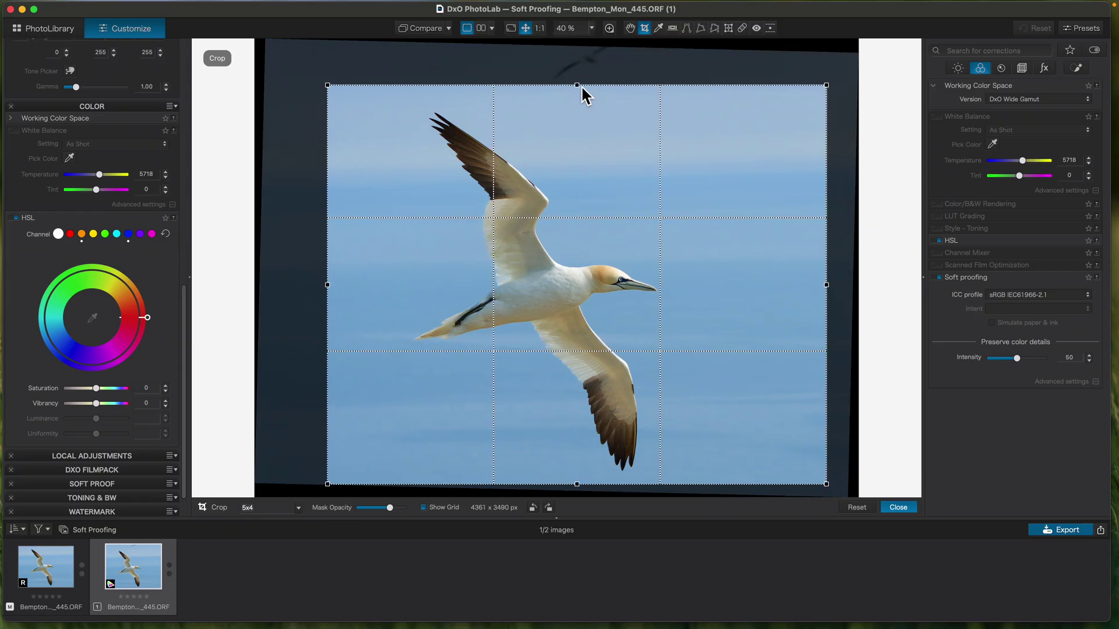
{"action": "key", "text": "Return"}
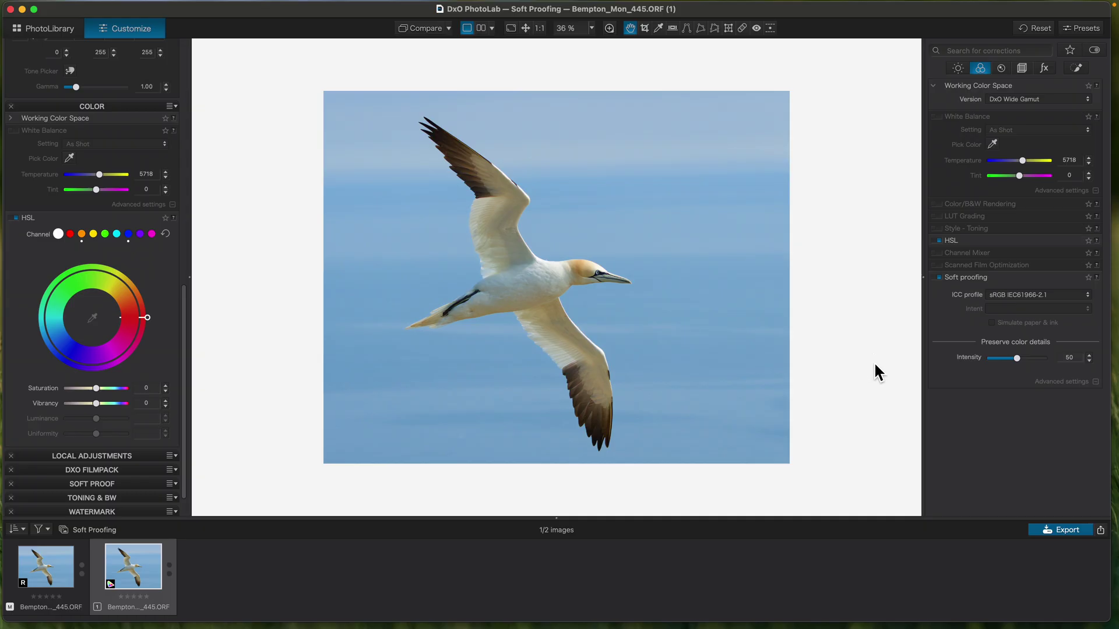
Soft-proof with the MUSEUMHERITAGE310_VFA profile, Relative intent and Simulate paper & ink, and switch the ICC profile to OYSTER271_EPSG.
{"action": "left_click", "coordinate": [1005, 299]}
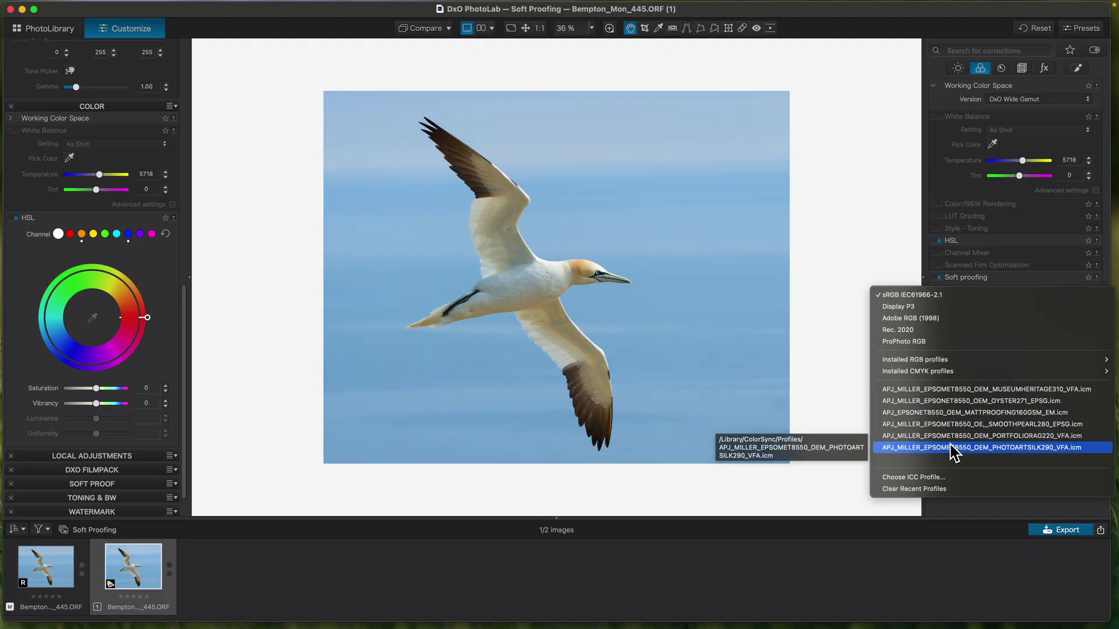
{"action": "left_click", "coordinate": [967, 390]}
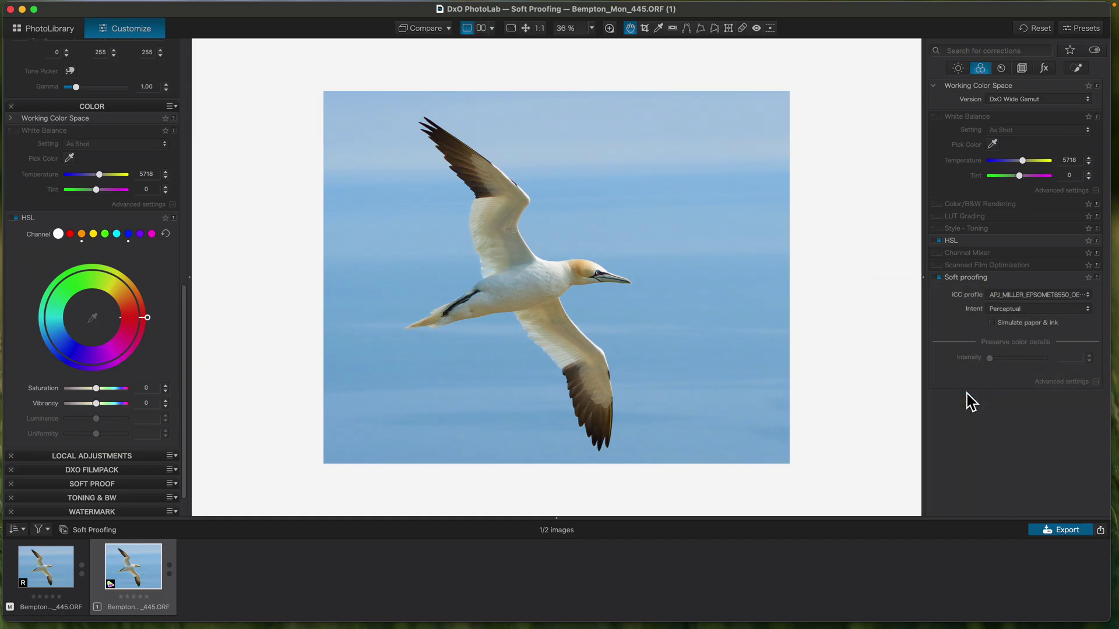
{"action": "left_click", "coordinate": [1004, 314]}
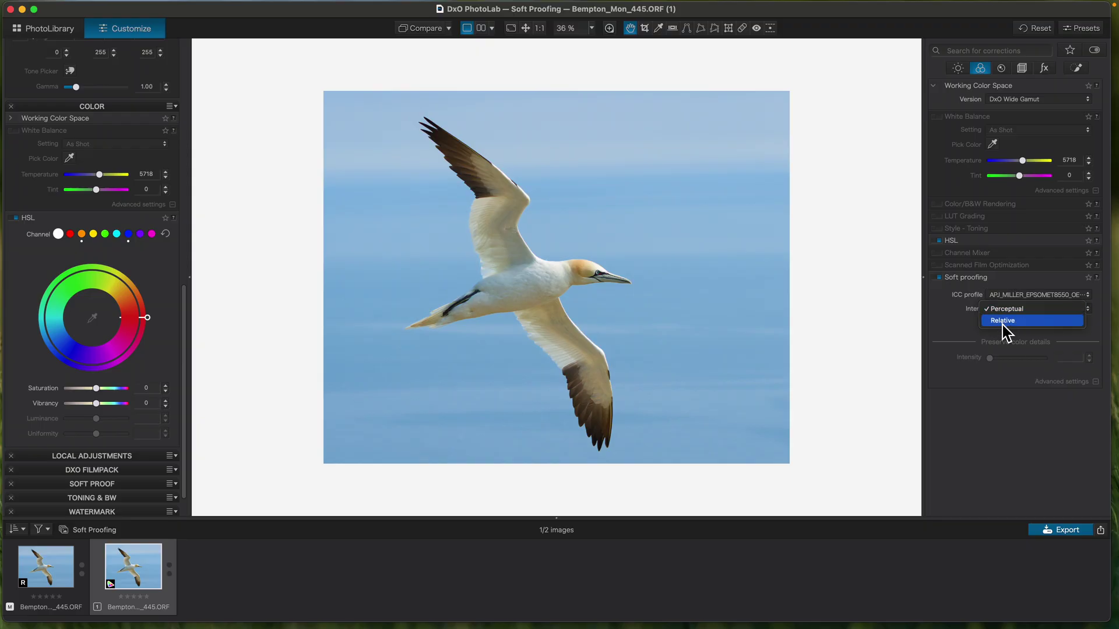
{"action": "left_click", "coordinate": [1001, 324]}
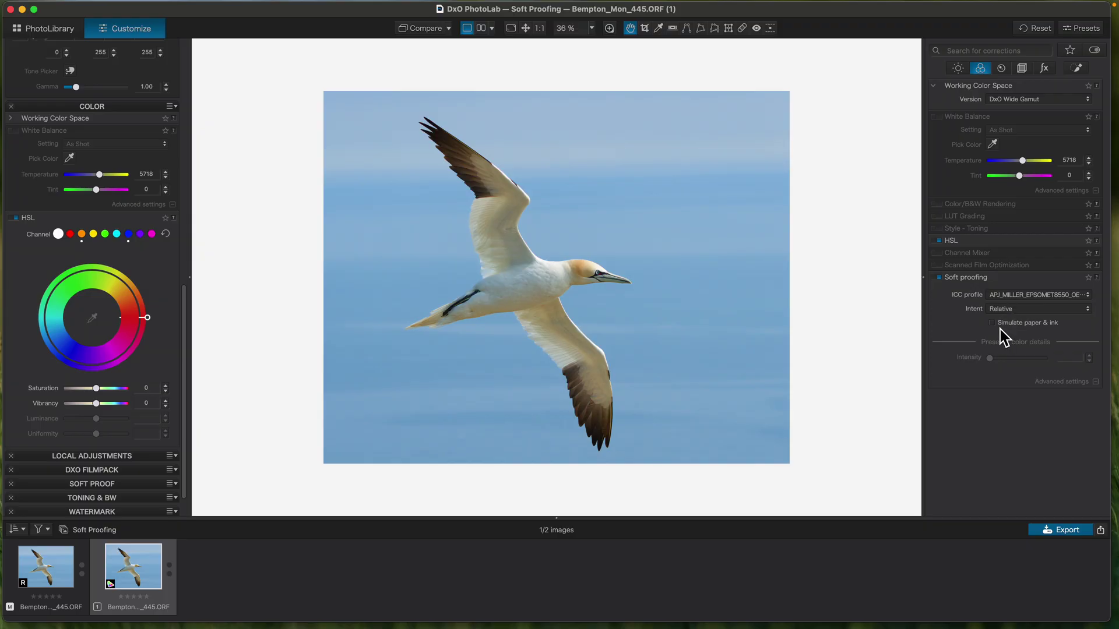
{"action": "left_click", "coordinate": [998, 325]}
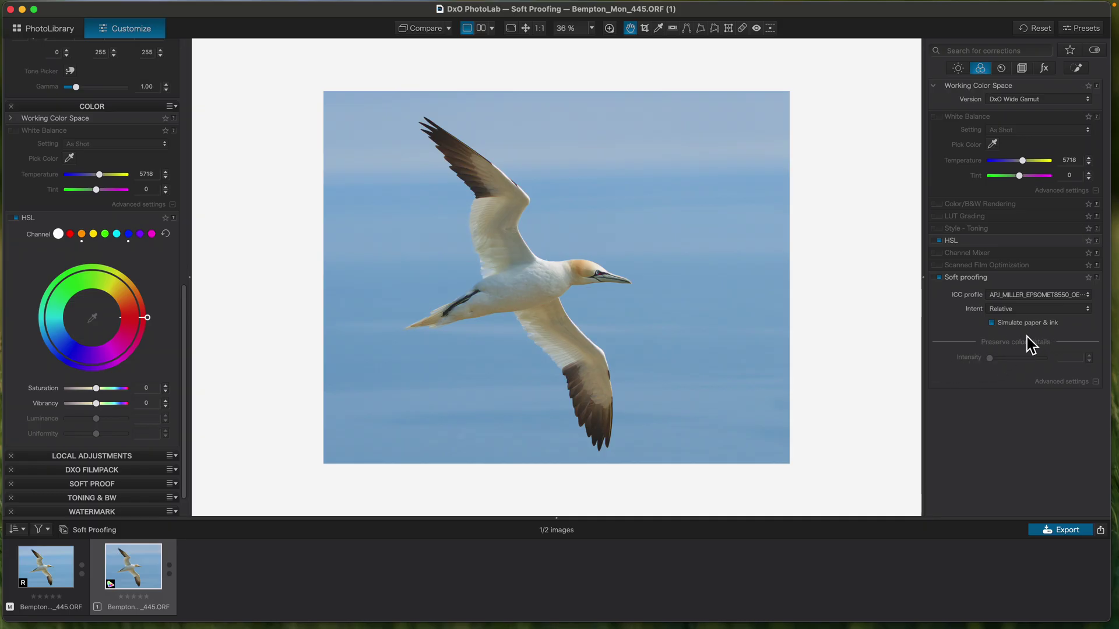
{"action": "left_click", "coordinate": [1001, 296]}
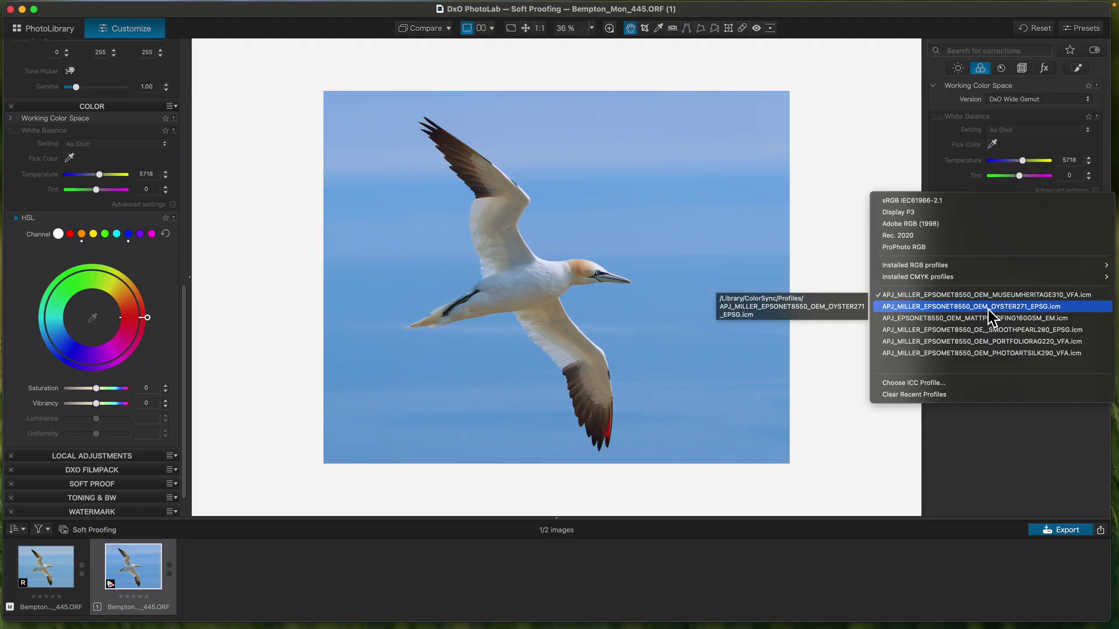
{"action": "left_click", "coordinate": [986, 310]}
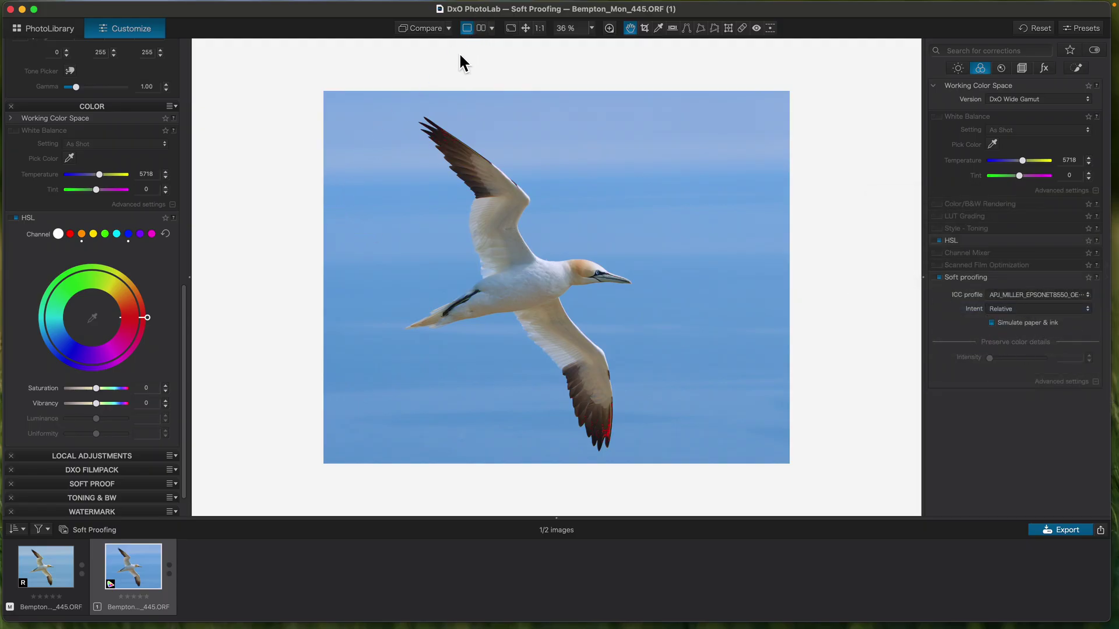
Compare the master with the virtual copy's proof in a left/right split view, moving the divider to the bird's tail.
{"action": "left_click", "coordinate": [53, 573]}
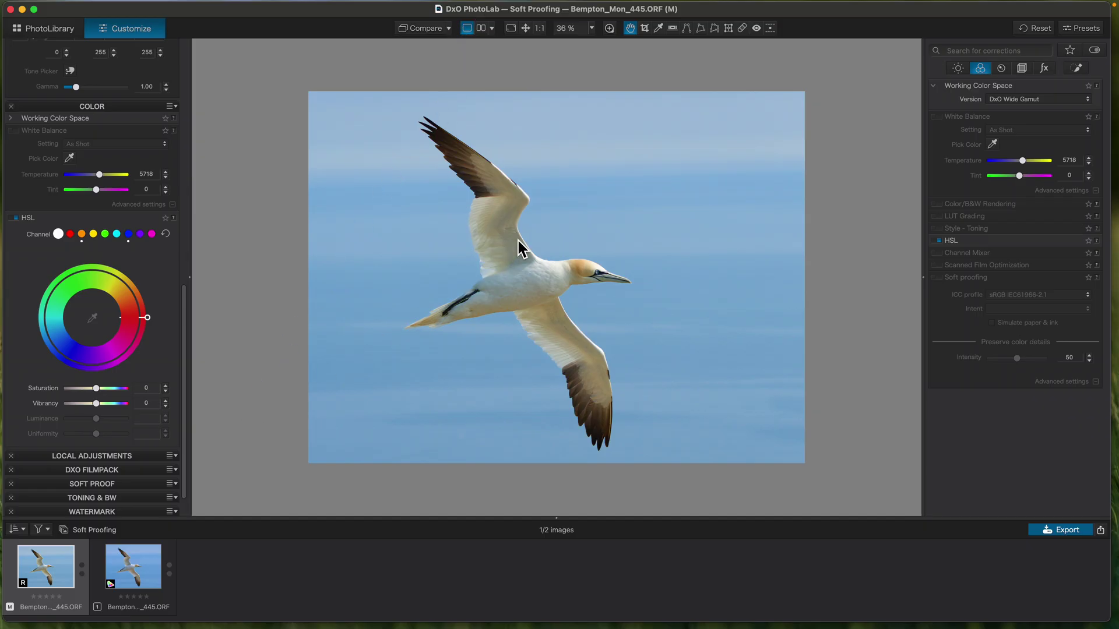
{"action": "left_click", "coordinate": [492, 30]}
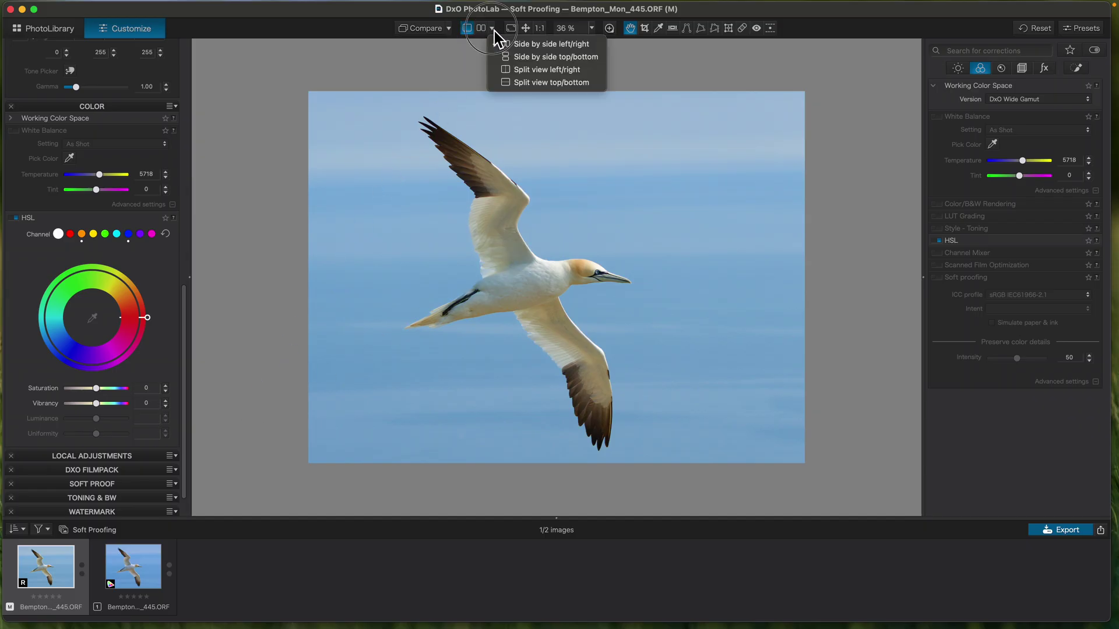
{"action": "left_click", "coordinate": [517, 71]}
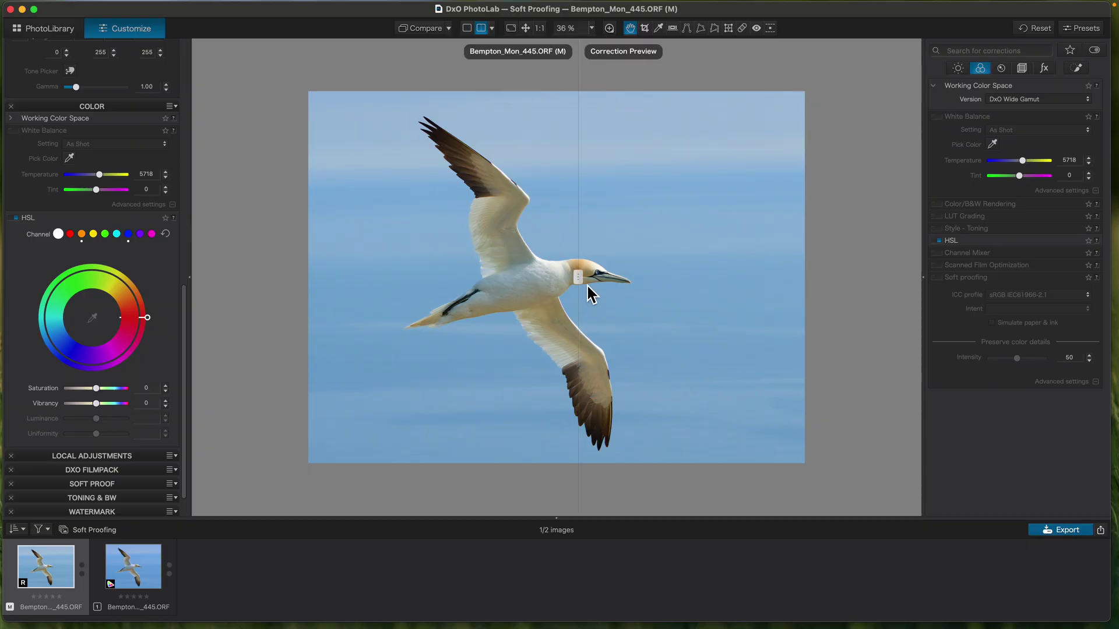
{"action": "left_click_drag", "start_coordinate": [579, 278], "coordinate": [567, 315]}
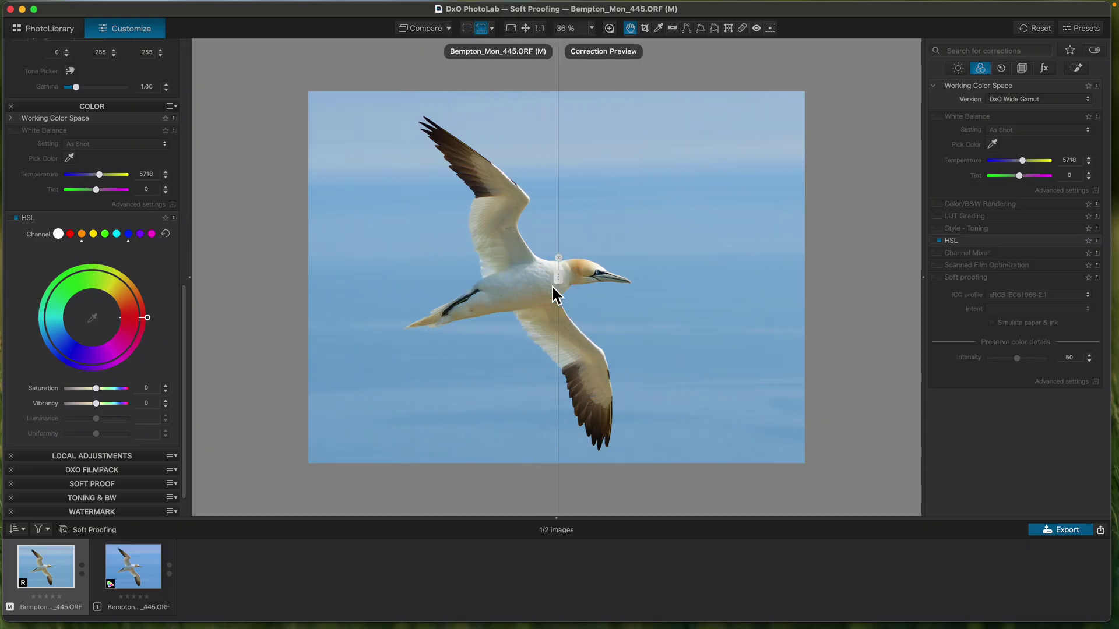
{"action": "left_click", "coordinate": [139, 573]}
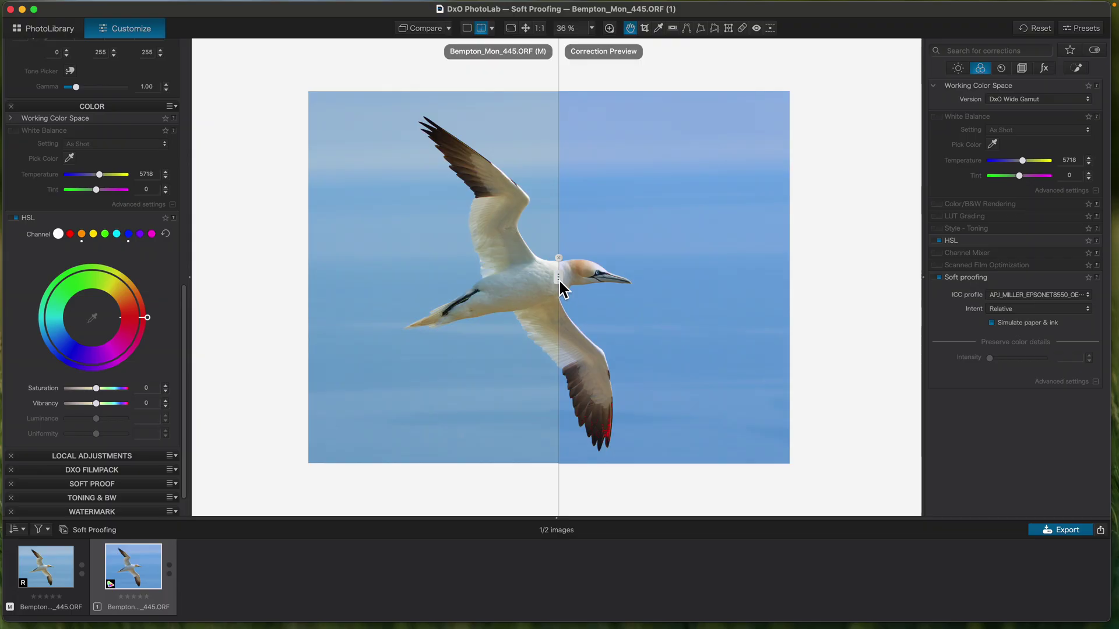
{"action": "left_click_drag", "start_coordinate": [561, 287], "coordinate": [411, 266]}
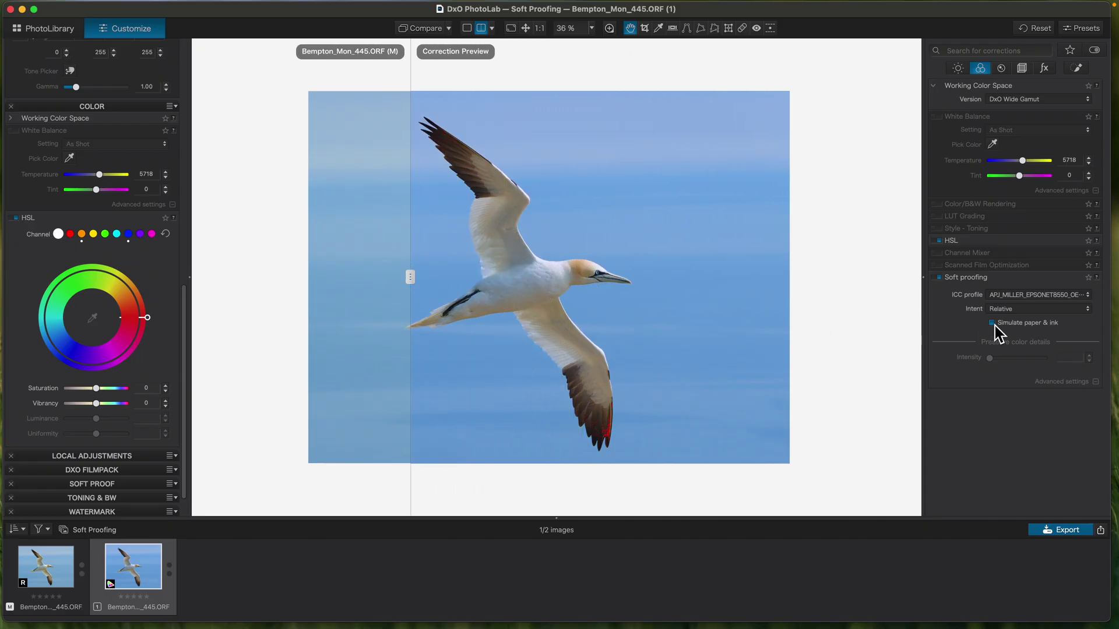
Review the available ICC profiles, keeping OYSTER271_EPSG, and move the split divider back to the bird's neck to compare both versions.
{"action": "left_click", "coordinate": [1007, 297]}
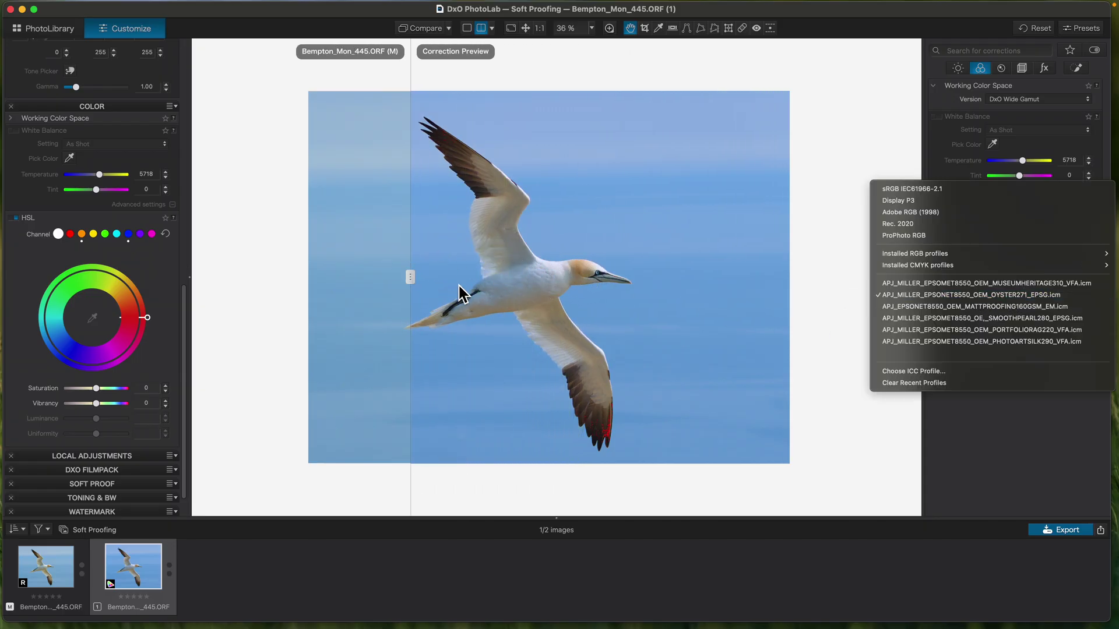
{"action": "left_click", "coordinate": [504, 292]}
{"action": "left_click_drag", "start_coordinate": [408, 285], "coordinate": [553, 306]}
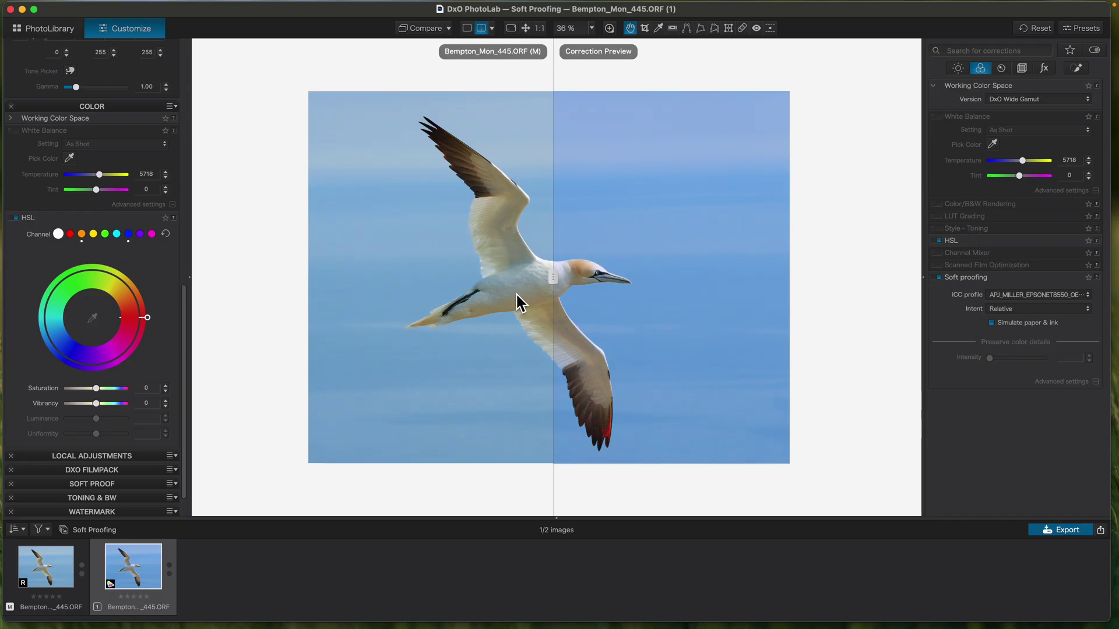
{"action": "left_click", "coordinate": [1004, 298]}
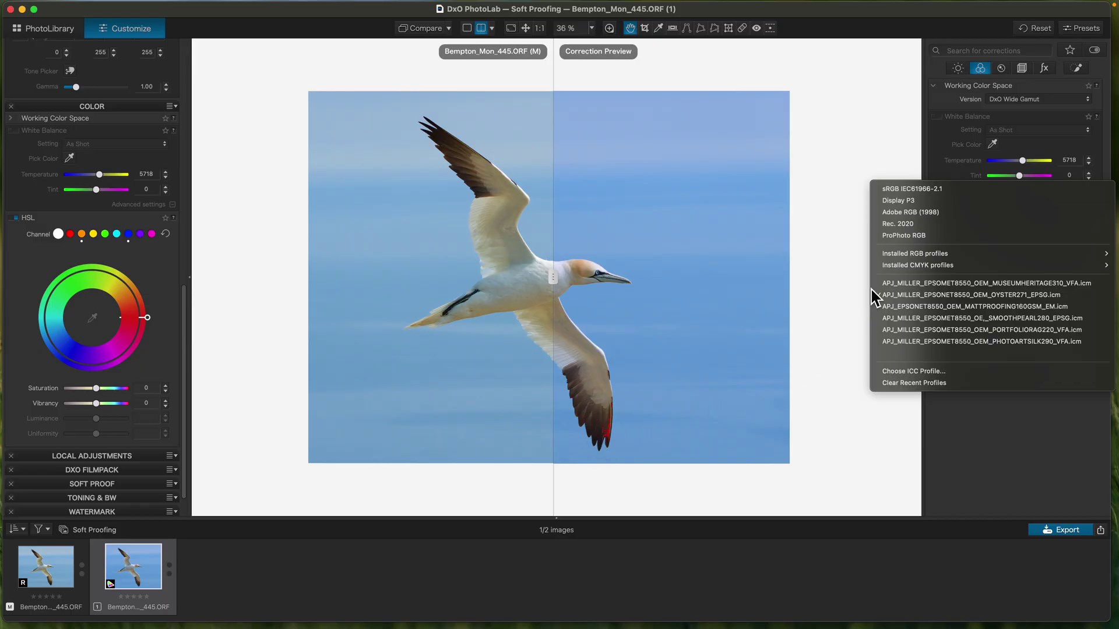
{"action": "left_click", "coordinate": [916, 297]}
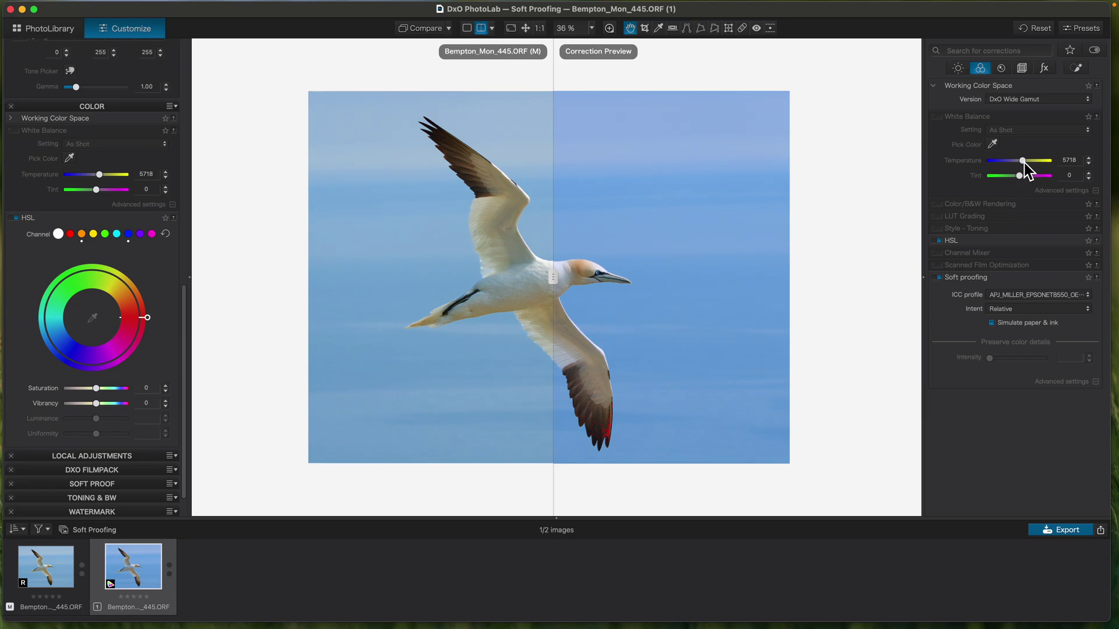
Try warming the virtual copy's white balance to a temperature of 6839, comparing the proof with the master across the divider.
{"action": "left_click_drag", "start_coordinate": [1024, 162], "coordinate": [1025, 162]}
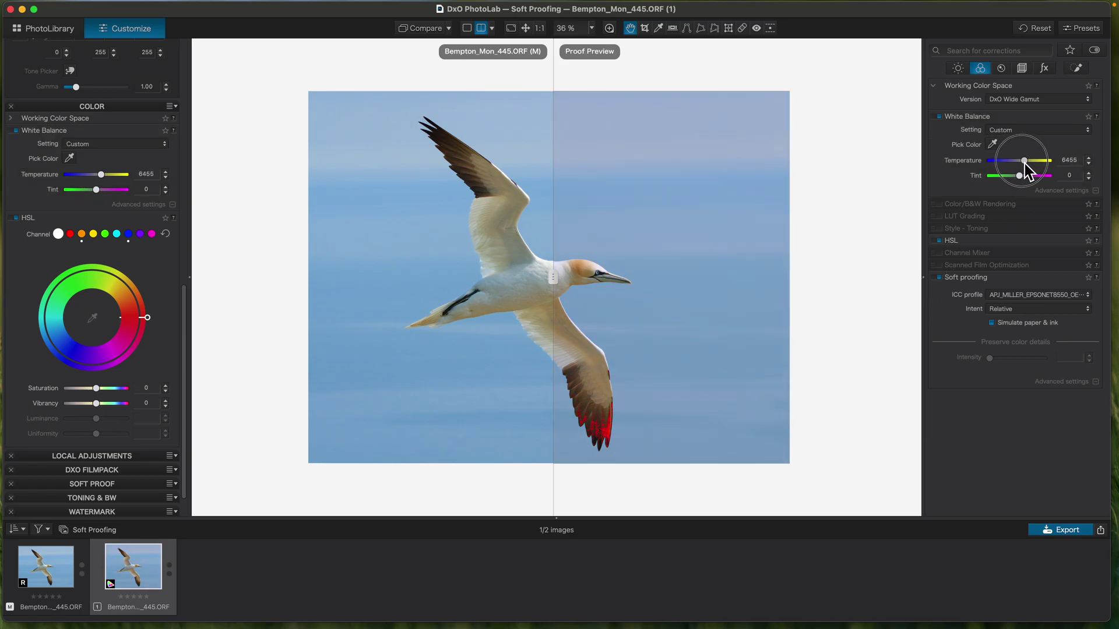
{"action": "left_click_drag", "start_coordinate": [1025, 163], "coordinate": [1026, 164]}
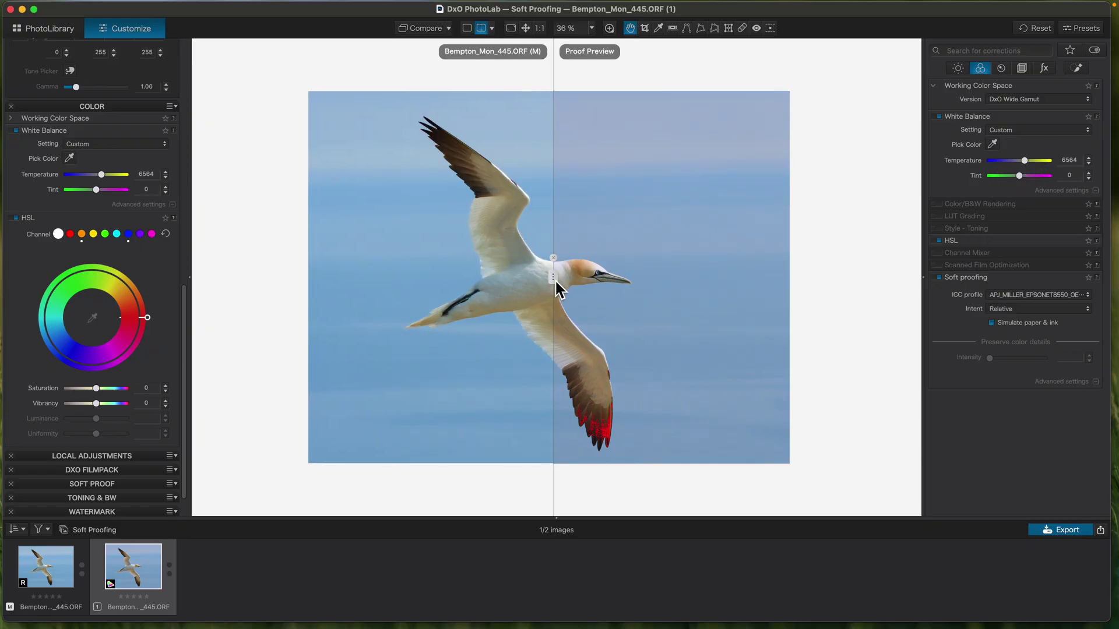
{"action": "left_click_drag", "start_coordinate": [554, 278], "coordinate": [547, 312]}
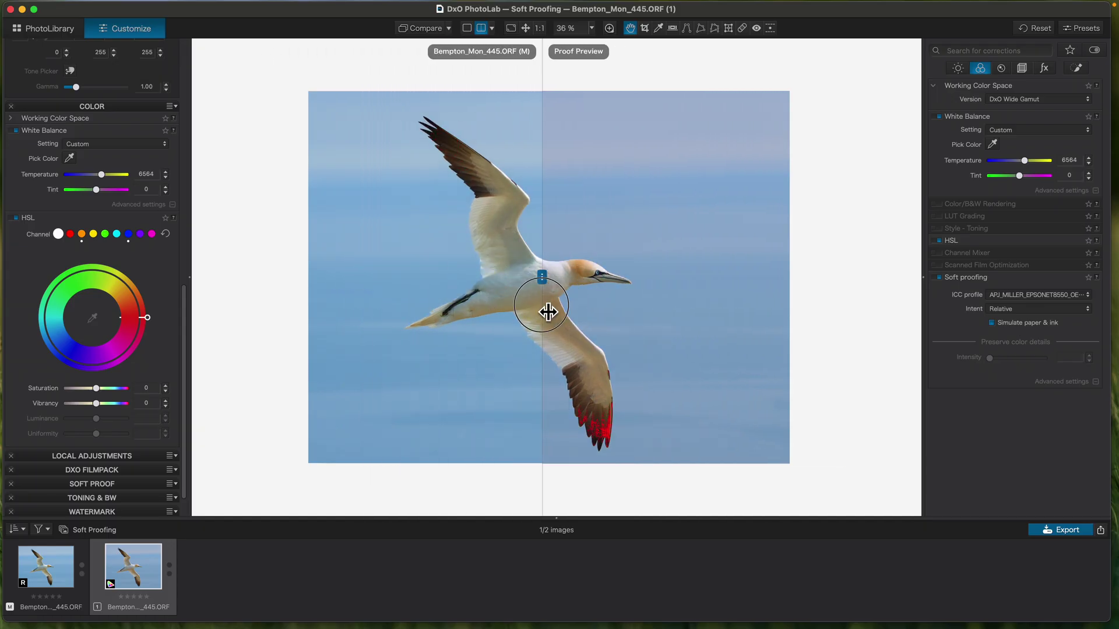
{"action": "left_click_drag", "start_coordinate": [1029, 164], "coordinate": [1027, 163]}
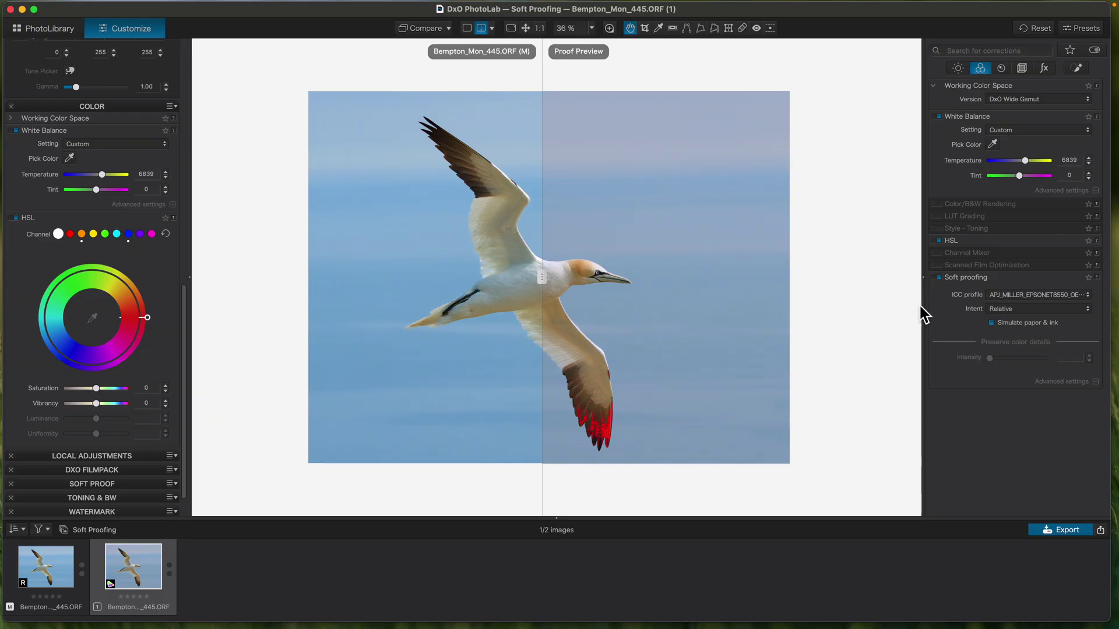
Switch the soft-proofing ICC profile to SMOOTHPEARL280_EPSG and reset the white balance temperature to its default.
{"action": "left_click", "coordinate": [1009, 297]}
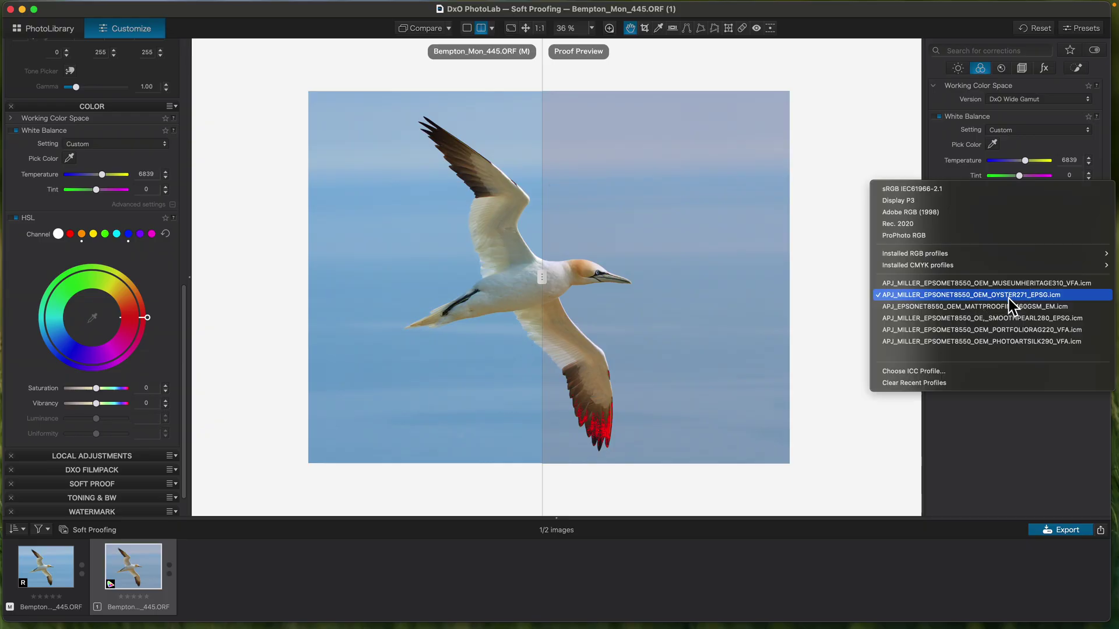
{"action": "left_click", "coordinate": [1006, 318]}
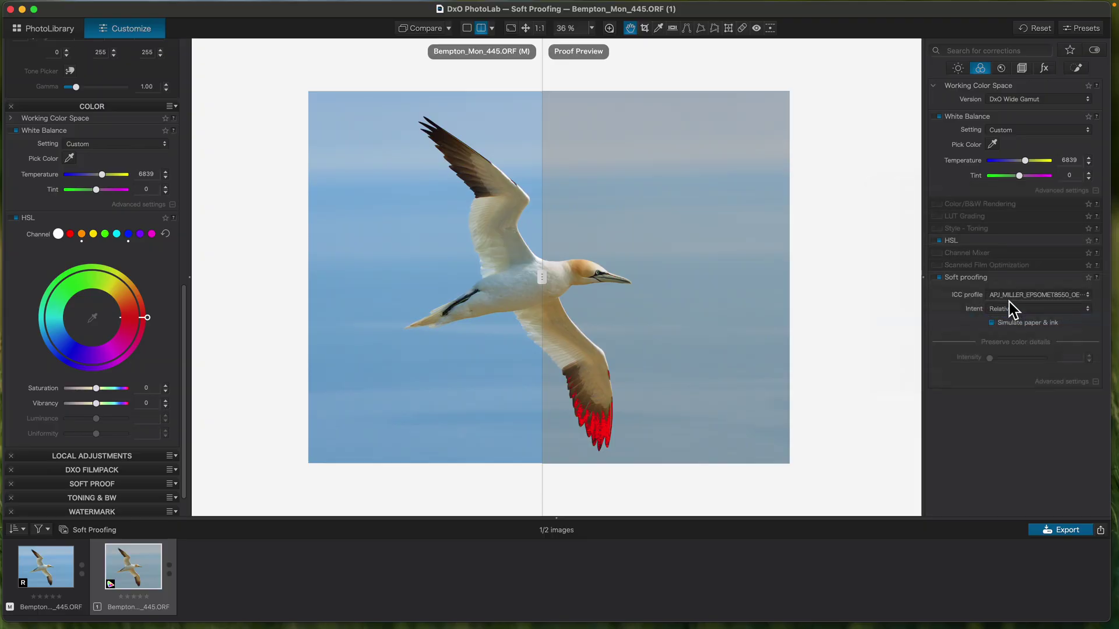
{"action": "left_click", "coordinate": [1029, 164]}
{"action": "double_click", "coordinate": [1030, 164]}
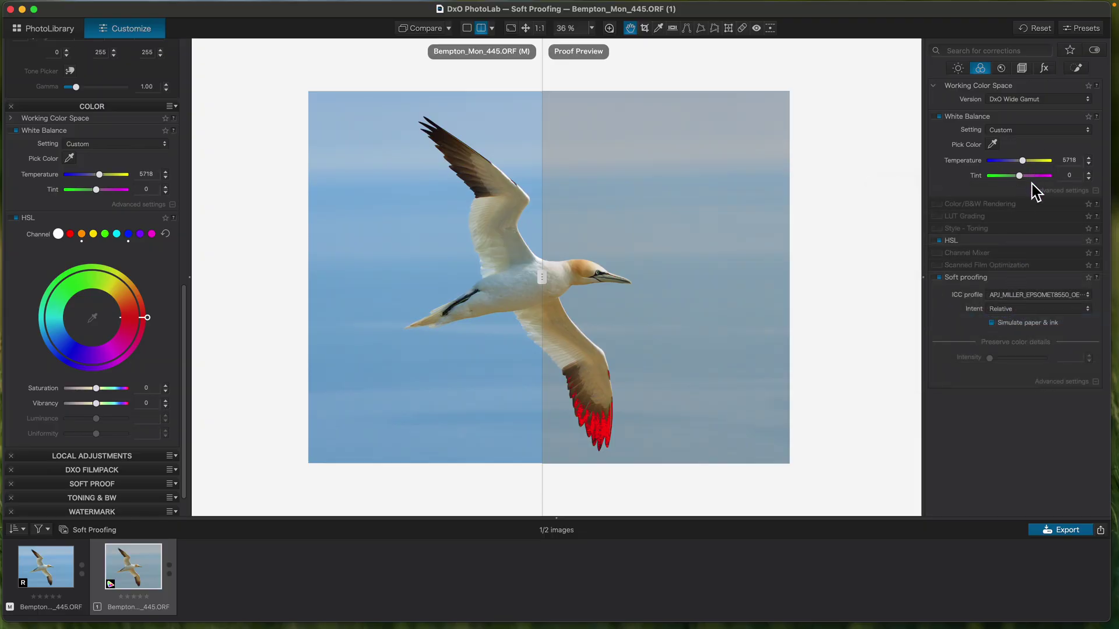
Check the ICC profile choices and shift the split divider slightly over the bird's body to compare the proof with the master.
{"action": "left_click", "coordinate": [1019, 297]}
{"action": "left_click", "coordinate": [1020, 269]}
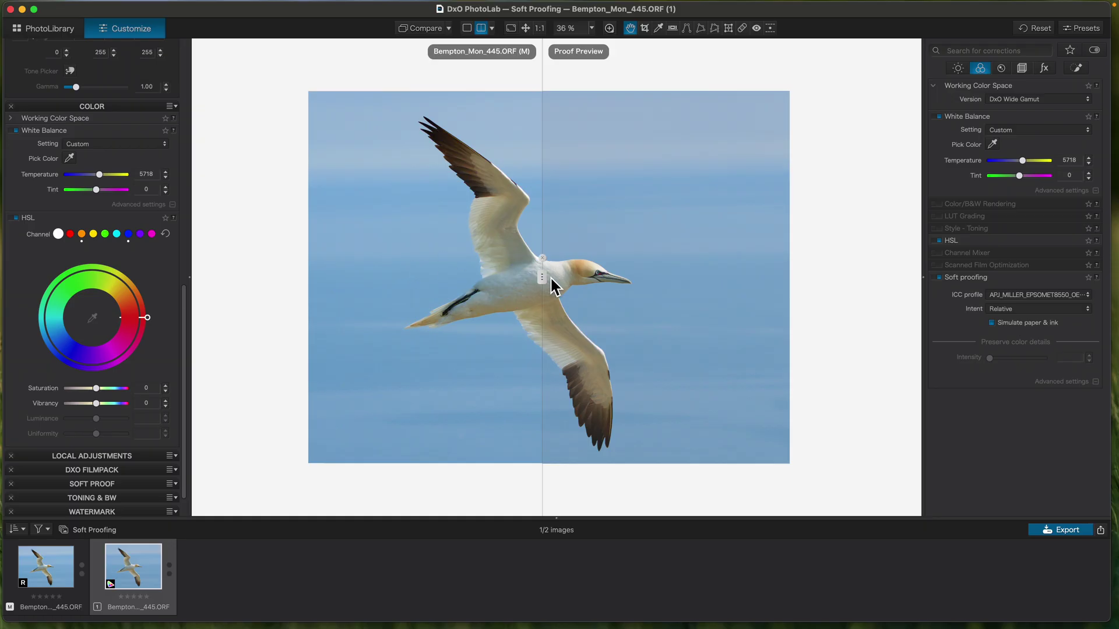
{"action": "left_click_drag", "start_coordinate": [547, 283], "coordinate": [552, 335]}
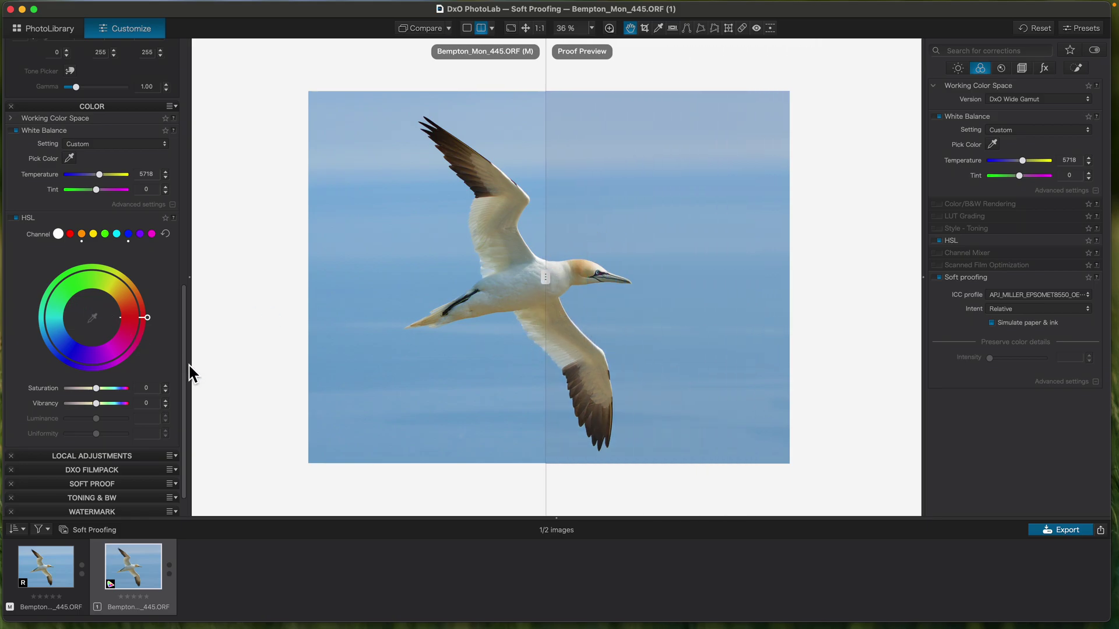
Raise the virtual copy's contrast to 12 and shift the split divider around the bird's body to compare the proof with the master.
{"action": "left_click_drag", "start_coordinate": [188, 367], "coordinate": [195, 245]}
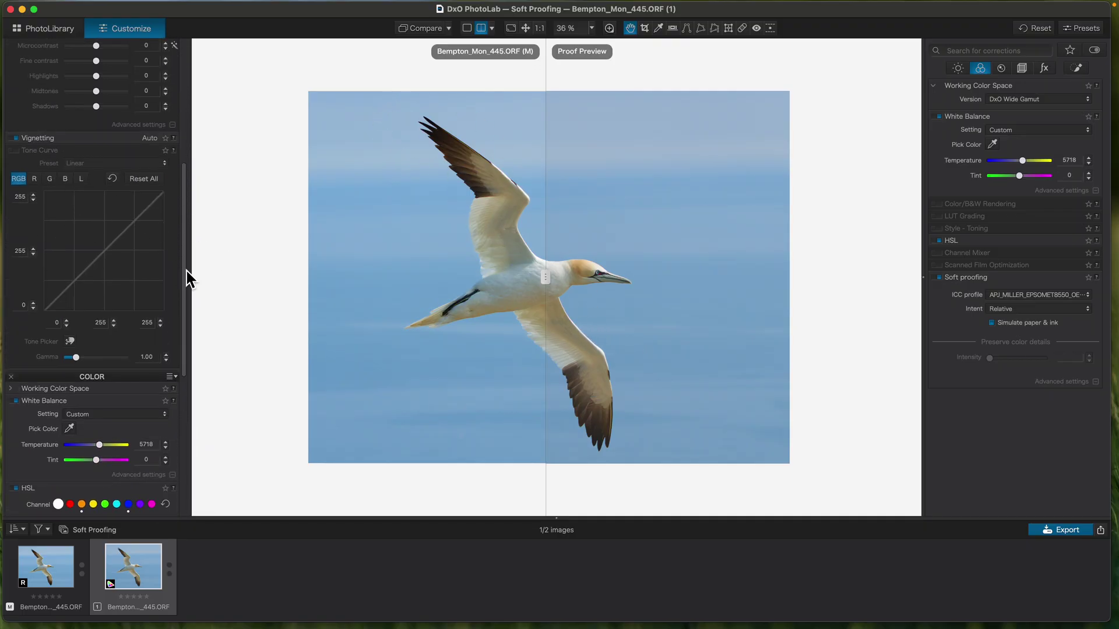
{"action": "left_click_drag", "start_coordinate": [191, 275], "coordinate": [184, 226]}
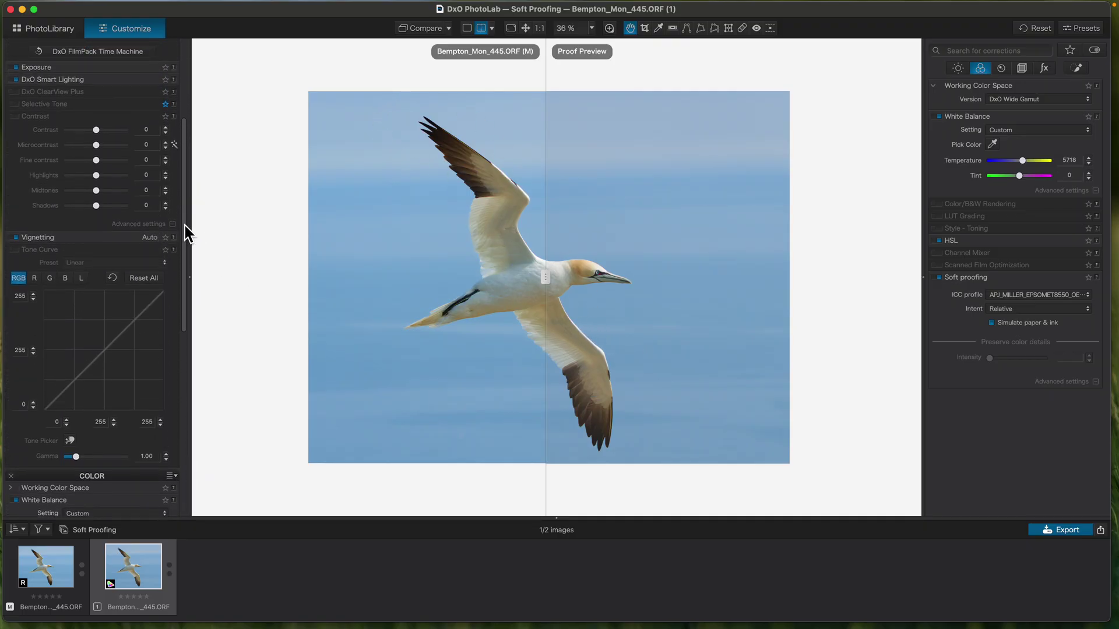
{"action": "left_click", "coordinate": [97, 133]}
{"action": "left_click_drag", "start_coordinate": [98, 131], "coordinate": [103, 132]}
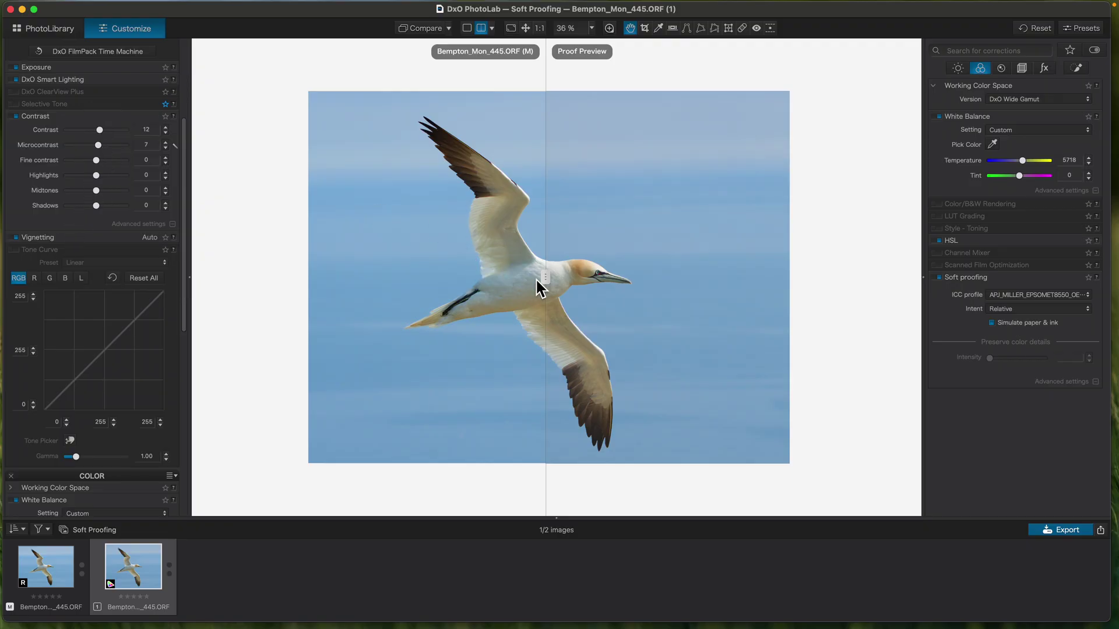
{"action": "left_click_drag", "start_coordinate": [546, 275], "coordinate": [556, 322]}
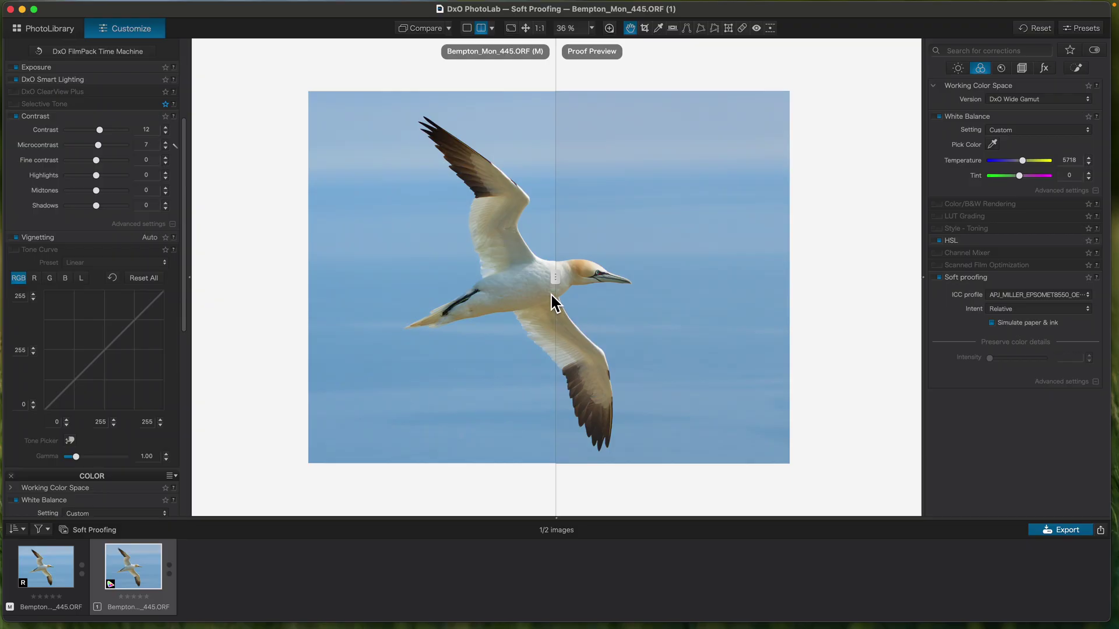
{"action": "mouse_move", "coordinate": [553, 298]}
{"action": "left_click_drag", "start_coordinate": [554, 281], "coordinate": [544, 280]}
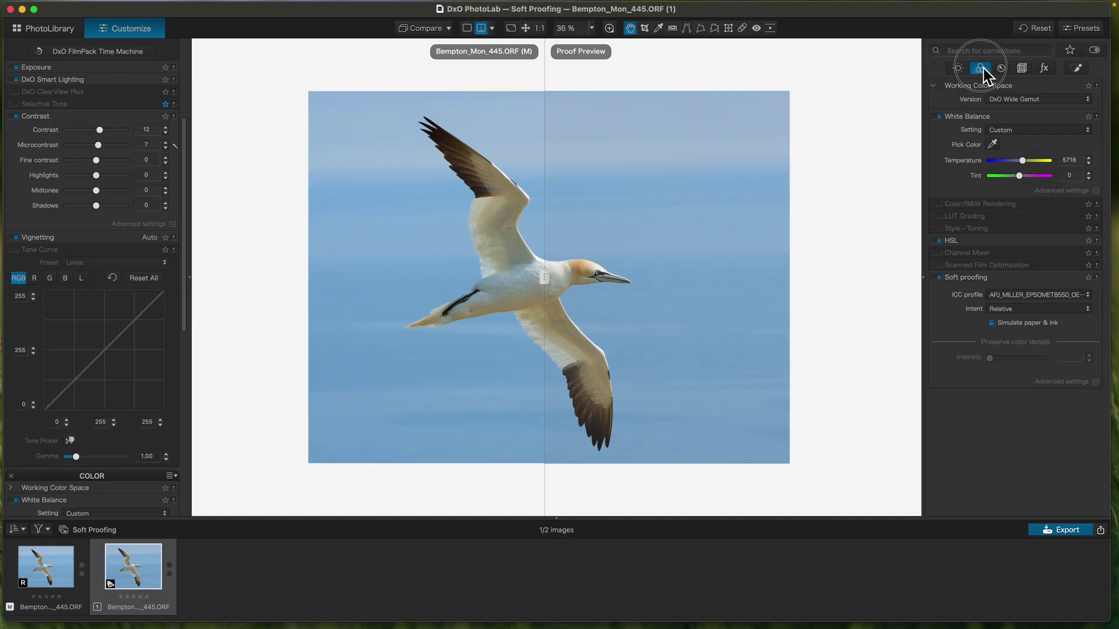
Display the histogram and toggle the monitor and soft-proof out-of-gamut warnings, leaving only the soft-proof warning on.
{"action": "left_click", "coordinate": [1019, 70]}
{"action": "left_click", "coordinate": [1083, 113]}
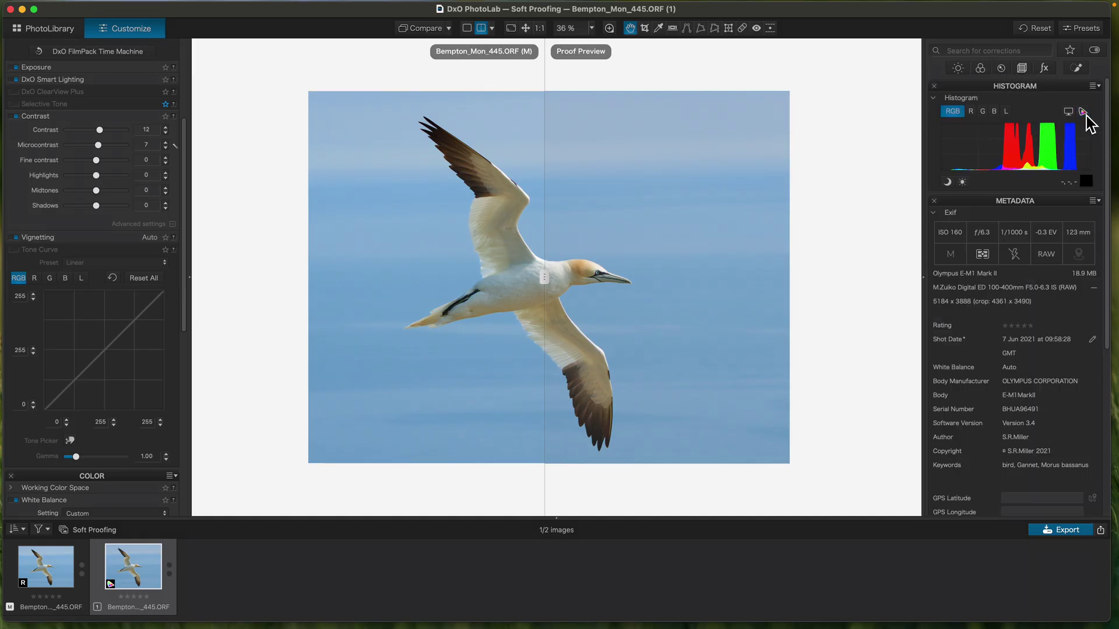
{"action": "left_click", "coordinate": [1084, 113]}
{"action": "left_click", "coordinate": [1084, 112]}
{"action": "left_click", "coordinate": [1084, 112]}
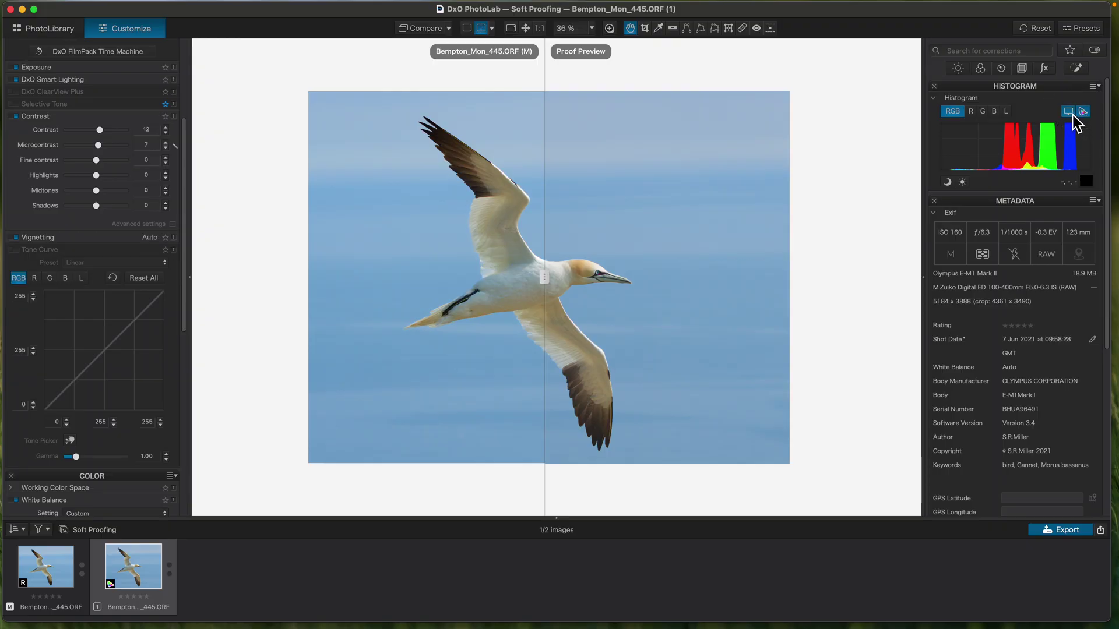
{"action": "left_click", "coordinate": [1084, 113]}
{"action": "left_click", "coordinate": [1085, 115]}
Try HSL saturation and vibrancy at 100, toggle the soft-proof gamut warning to compare, and reset both values to 0.
{"action": "left_click_drag", "start_coordinate": [188, 306], "coordinate": [200, 442]}
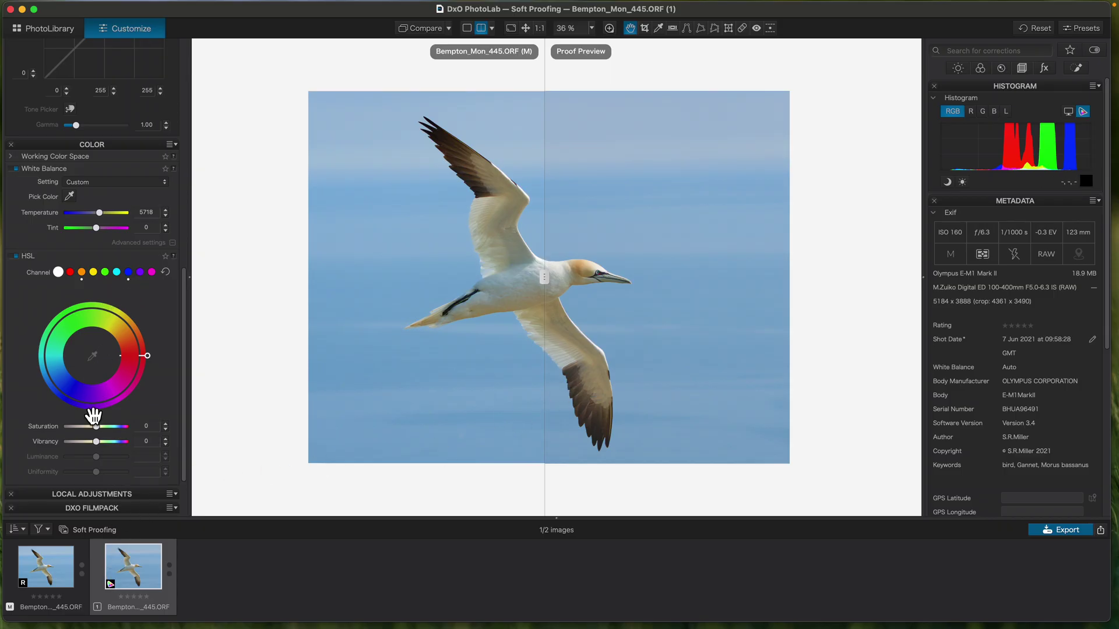
{"action": "left_click_drag", "start_coordinate": [96, 426], "coordinate": [138, 448]}
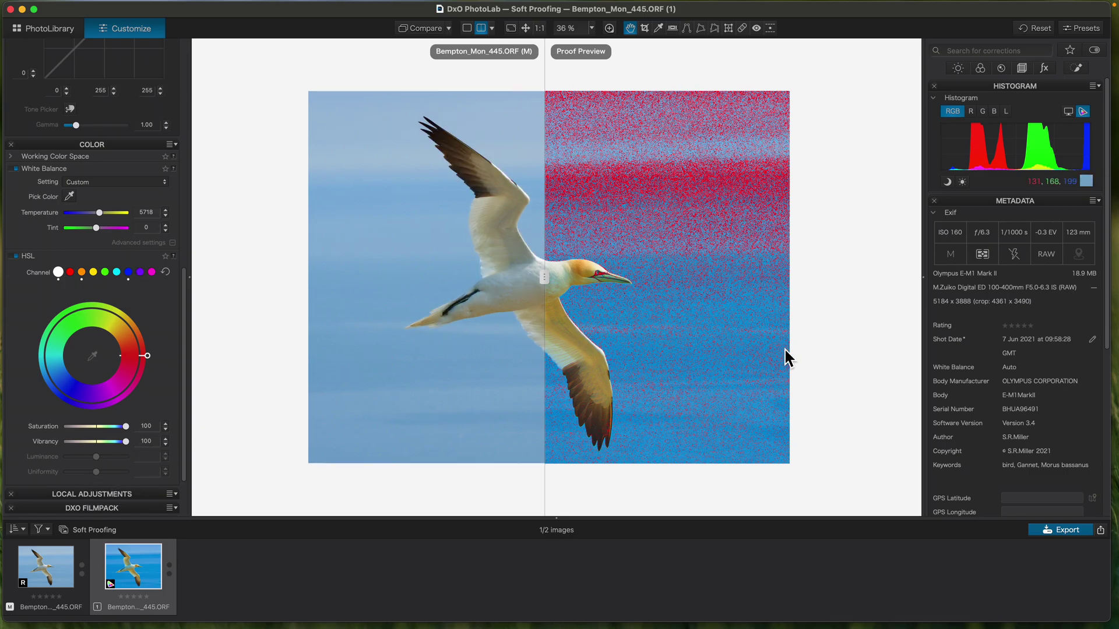
{"action": "left_click", "coordinate": [1083, 113]}
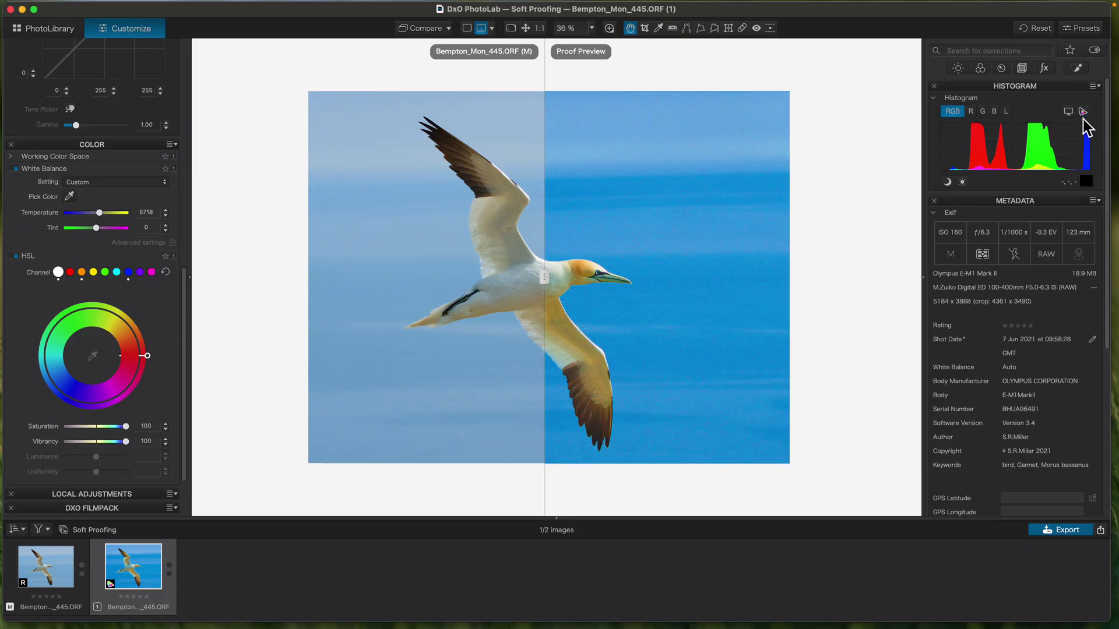
{"action": "left_click", "coordinate": [1083, 112]}
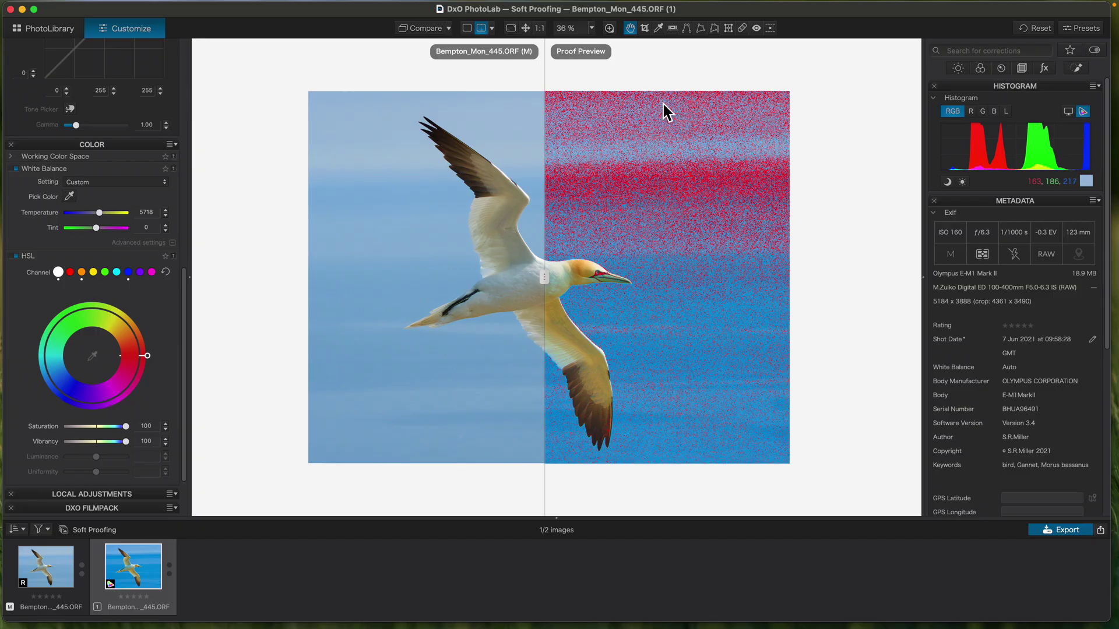
{"action": "double_click", "coordinate": [126, 442]}
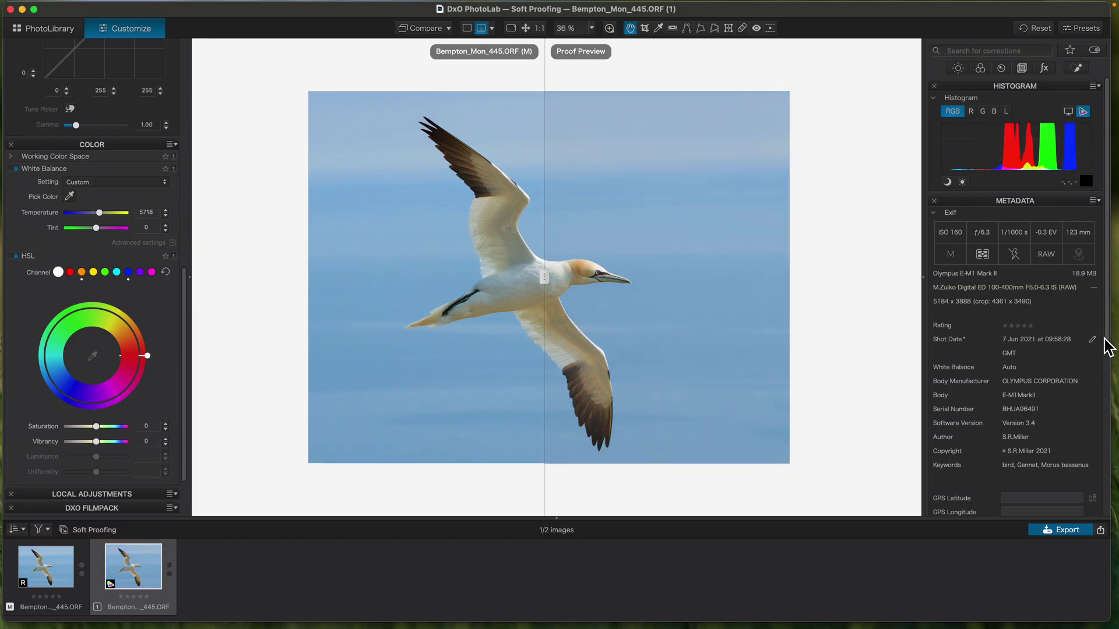
Go back to the color corrections, nudge the split divider for a final comparison, and show only the proof in single view.
{"action": "scroll", "coordinate": [1110, 340], "scroll_direction": "down", "scroll_amount": 3}
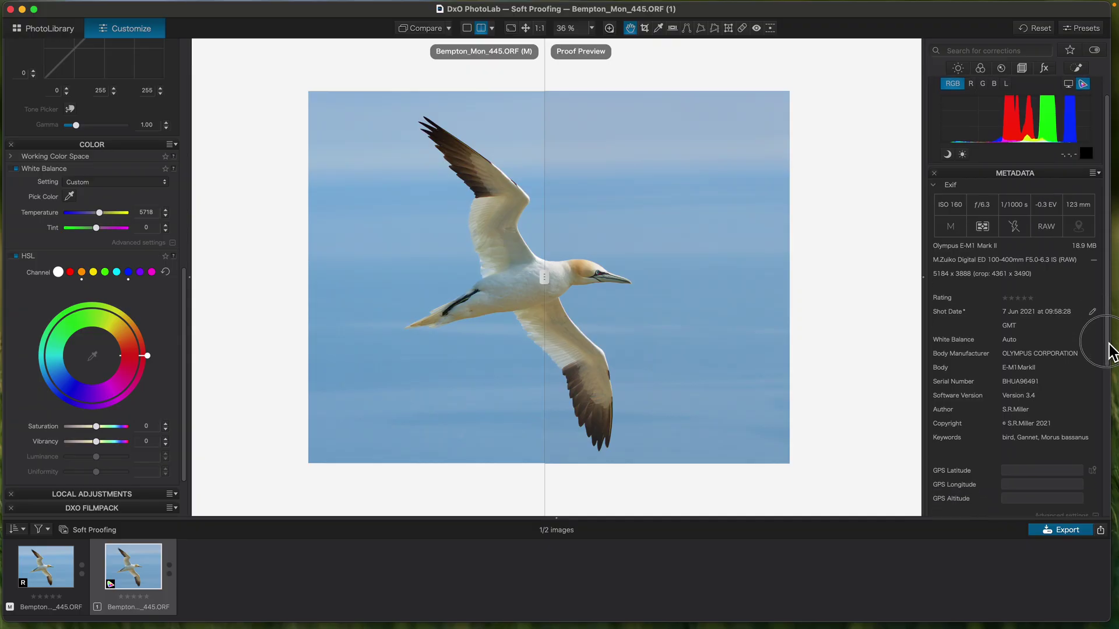
{"action": "left_click", "coordinate": [980, 68]}
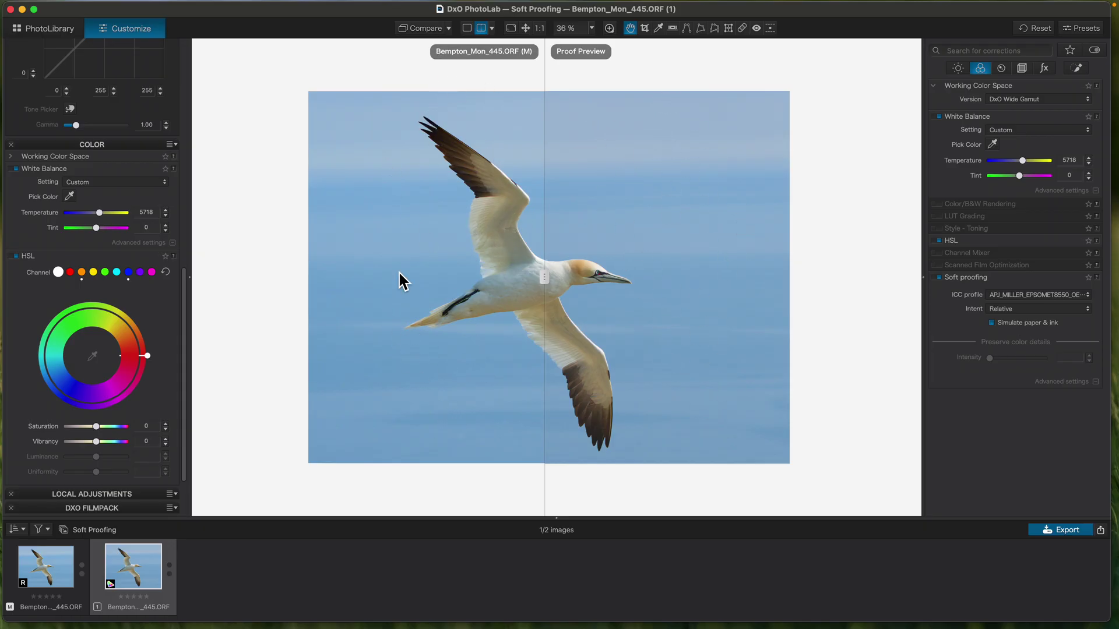
{"action": "left_click_drag", "start_coordinate": [544, 280], "coordinate": [543, 306]}
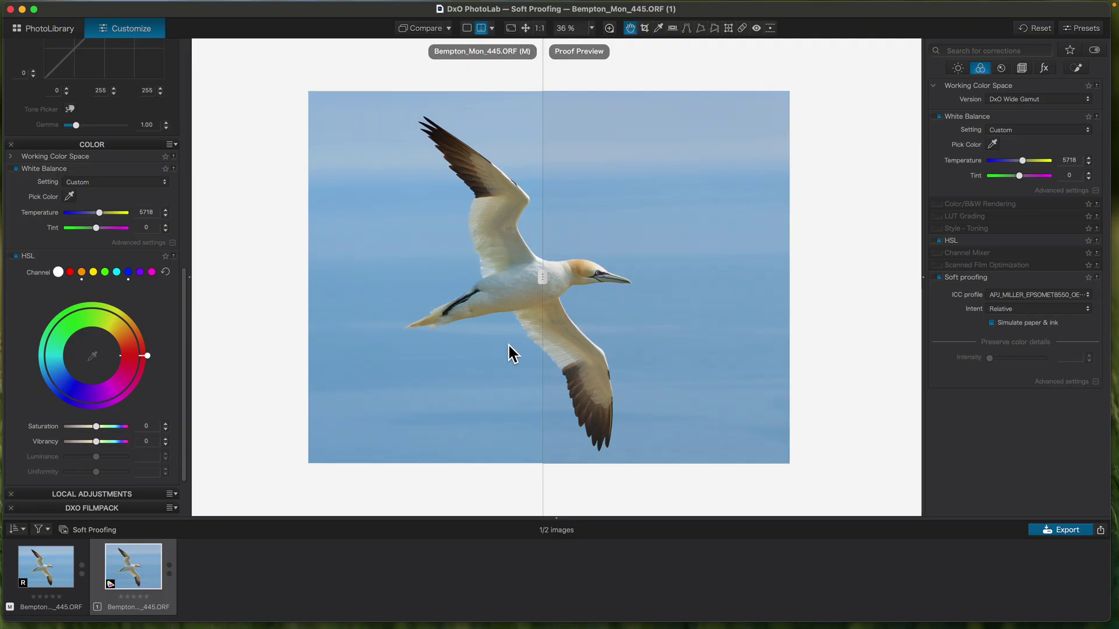
{"action": "left_click", "coordinate": [468, 29]}
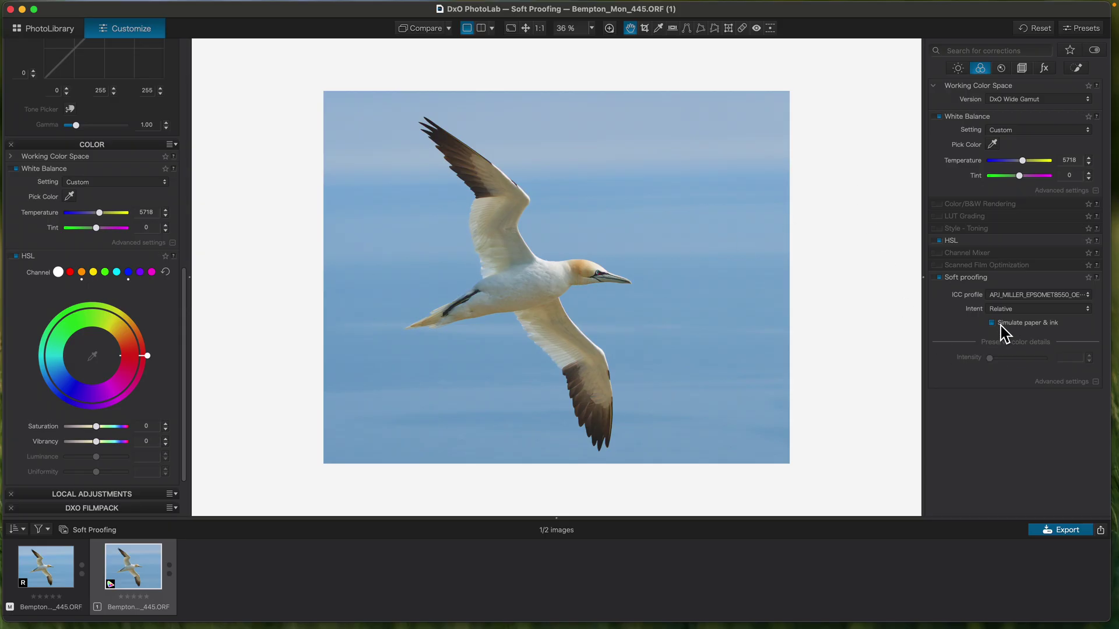
Alternate the soft-proofing rendering intent between Perceptual and Relative to compare their effect on the photo, settling on Perceptual.
{"action": "left_click", "coordinate": [1014, 311]}
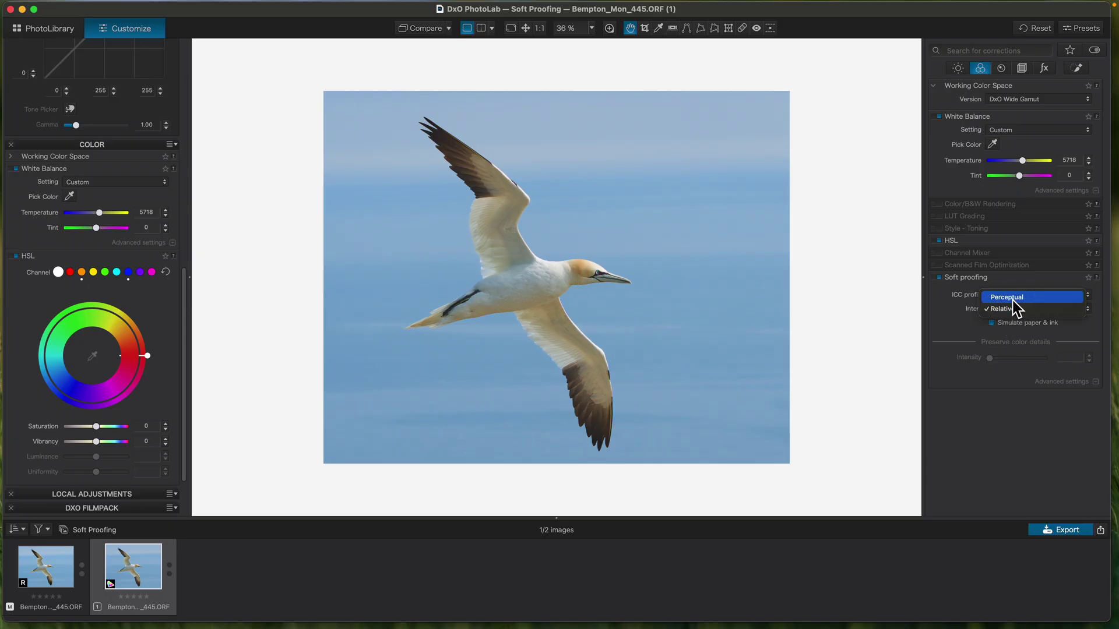
{"action": "left_click", "coordinate": [1013, 299]}
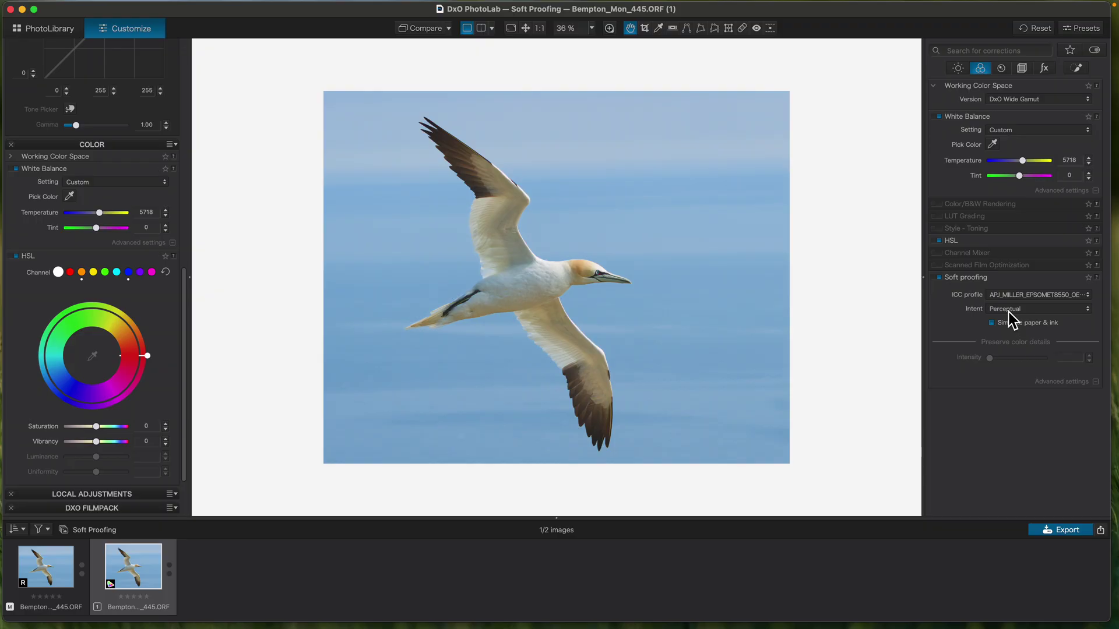
{"action": "left_click", "coordinate": [1009, 310]}
{"action": "left_click", "coordinate": [1008, 321]}
{"action": "left_click", "coordinate": [1009, 312]}
{"action": "left_click", "coordinate": [1008, 315]}
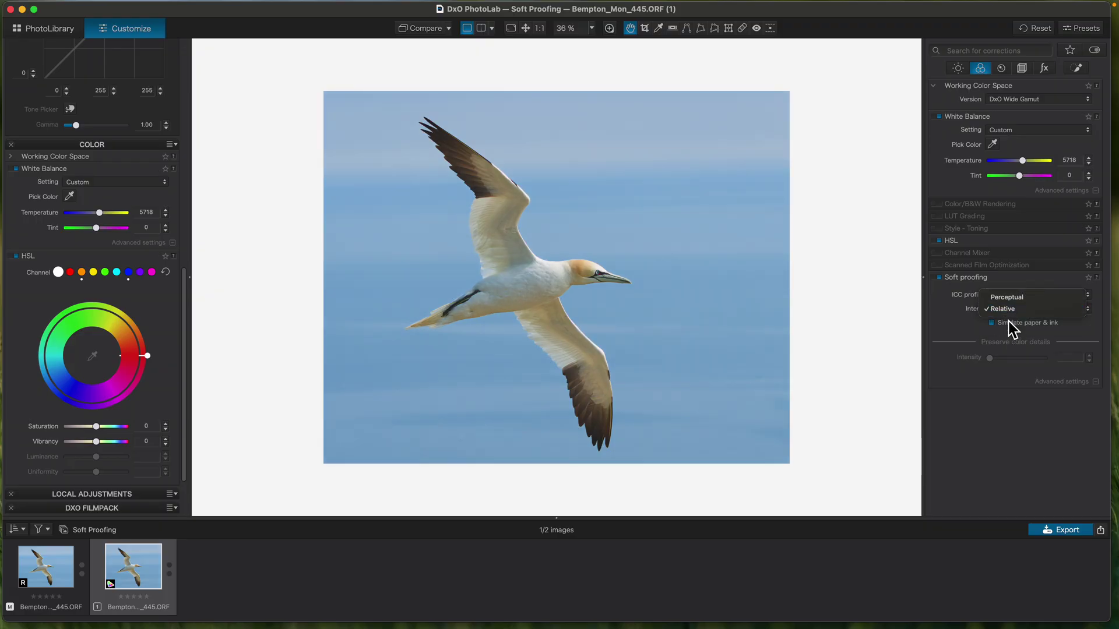
{"action": "left_click", "coordinate": [1011, 310]}
{"action": "left_click", "coordinate": [1008, 300]}
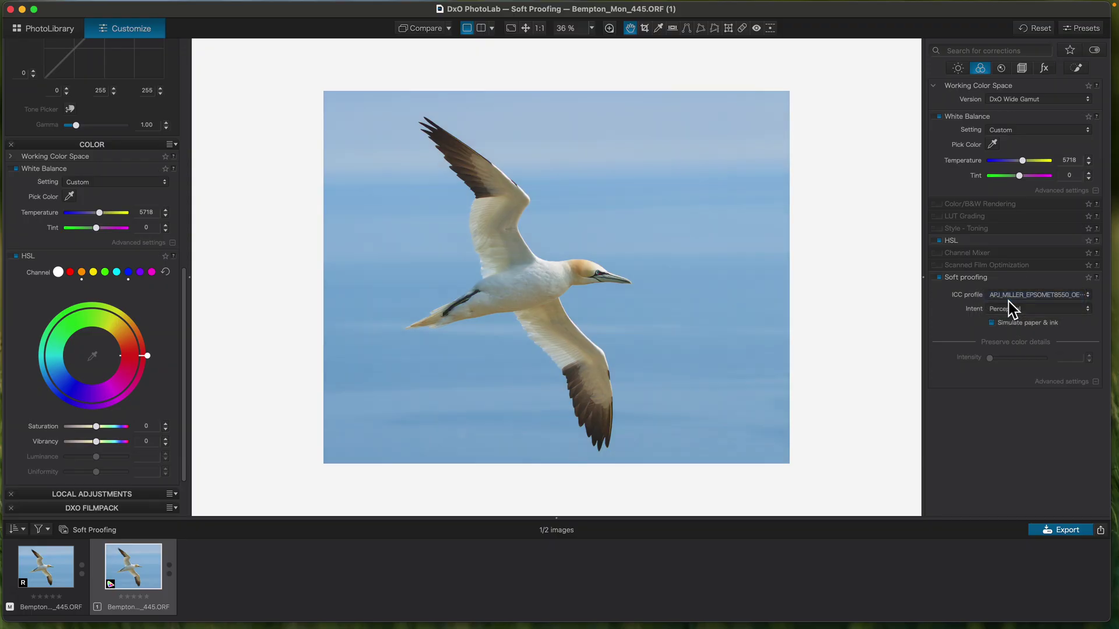
{"action": "left_click", "coordinate": [1010, 311]}
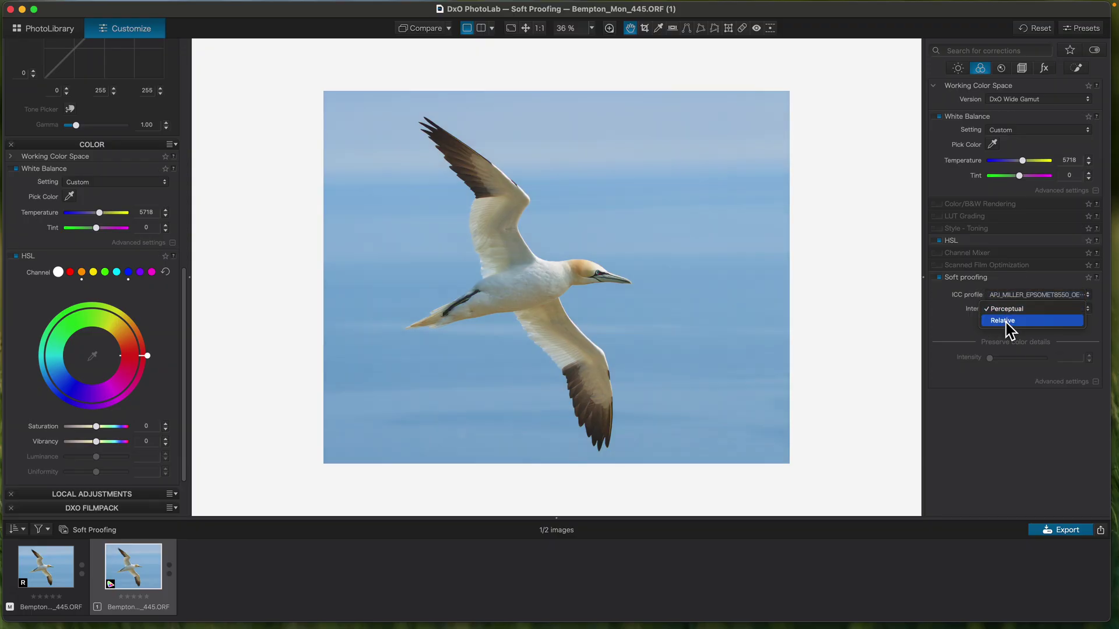
{"action": "left_click", "coordinate": [1006, 321]}
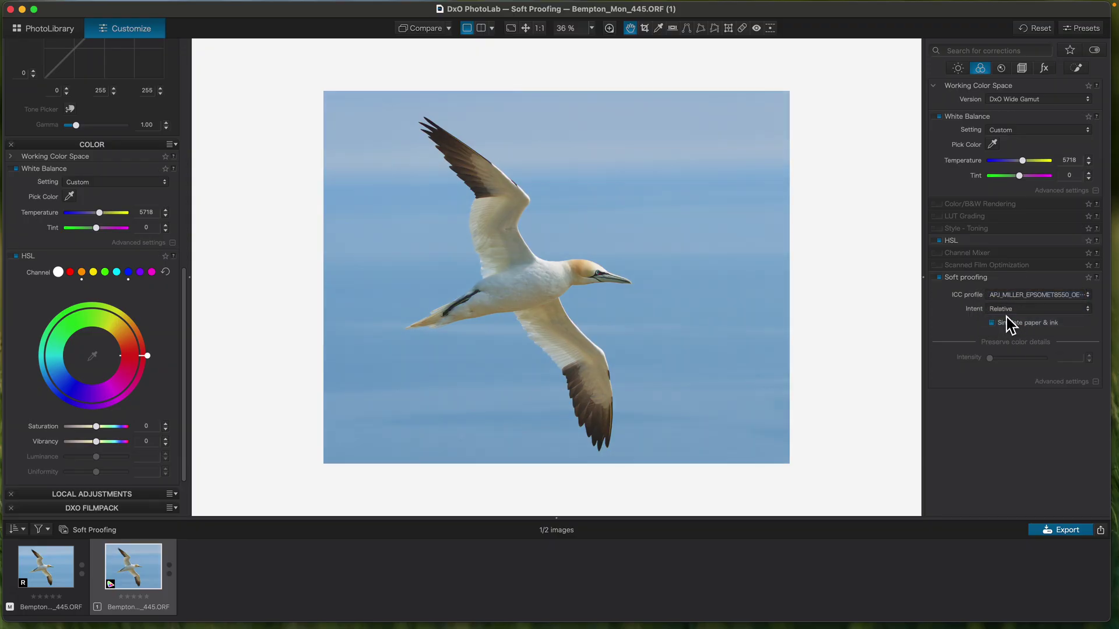
{"action": "left_click", "coordinate": [1007, 310]}
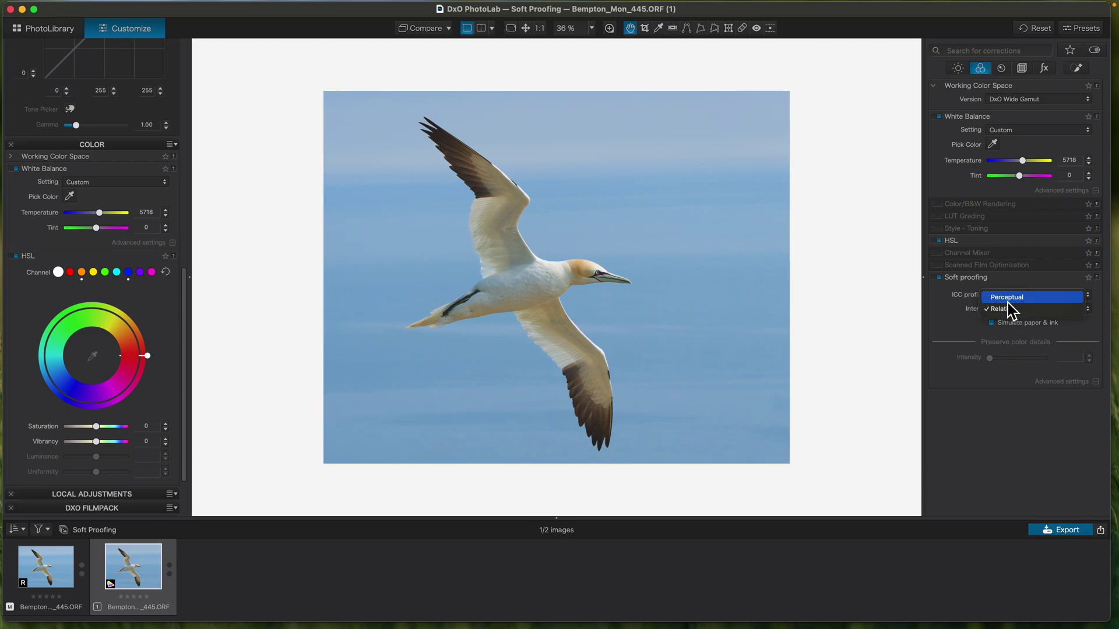
{"action": "left_click", "coordinate": [1007, 301]}
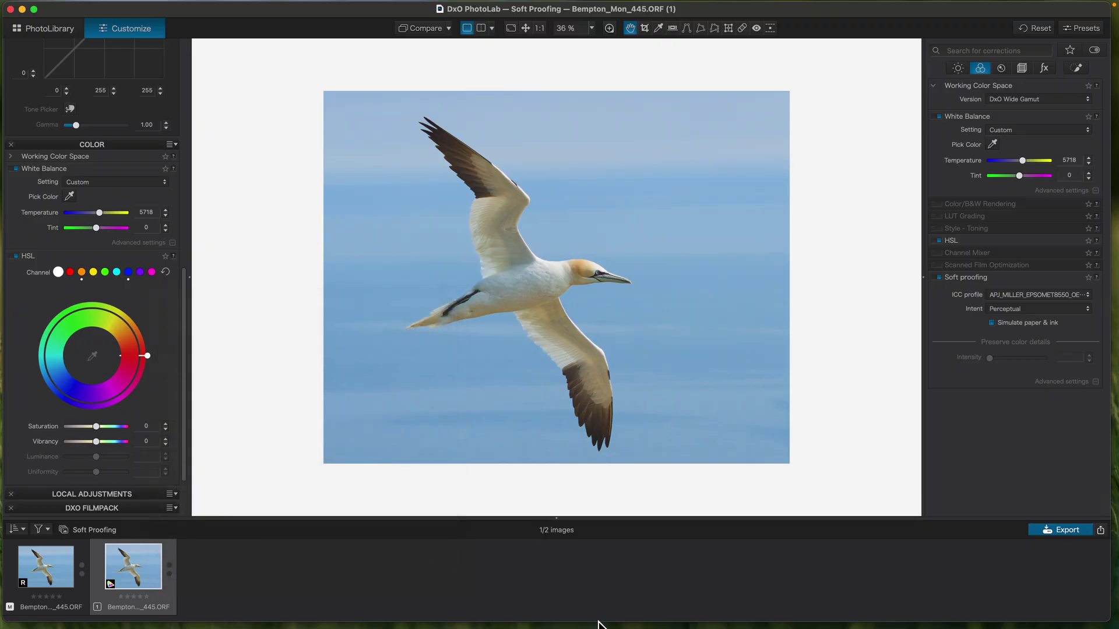
Open the export-to-disk options for the virtual copy and choose the TIFF (16-bits) preset.
{"action": "left_click", "coordinate": [1070, 533]}
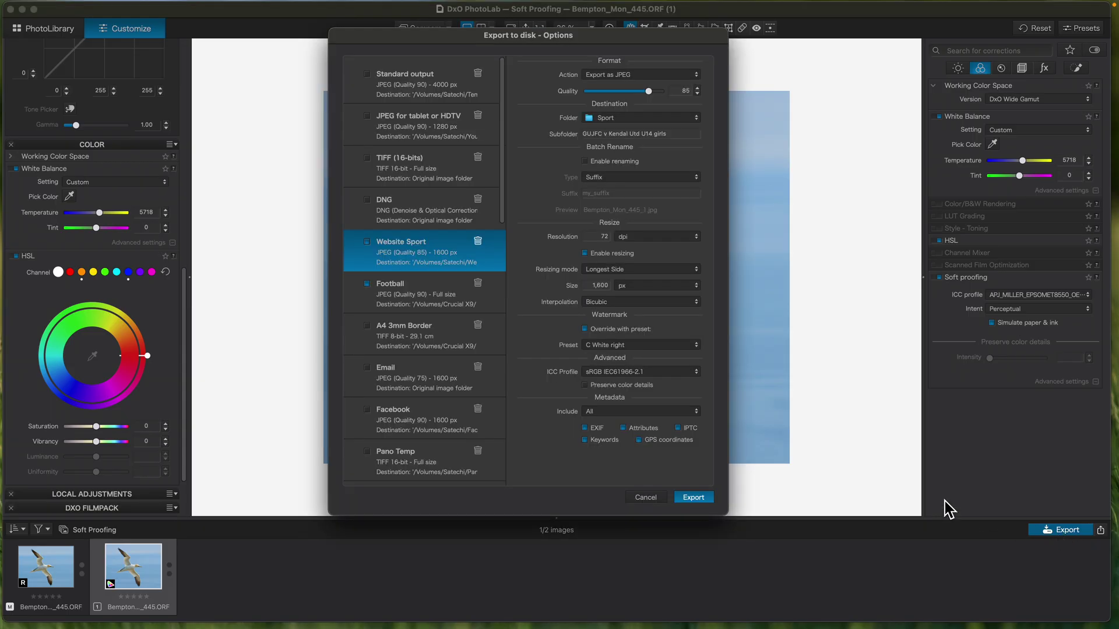
{"action": "left_click", "coordinate": [418, 273]}
{"action": "scroll", "coordinate": [414, 256], "scroll_direction": "down", "scroll_amount": 1}
{"action": "left_click", "coordinate": [408, 174]}
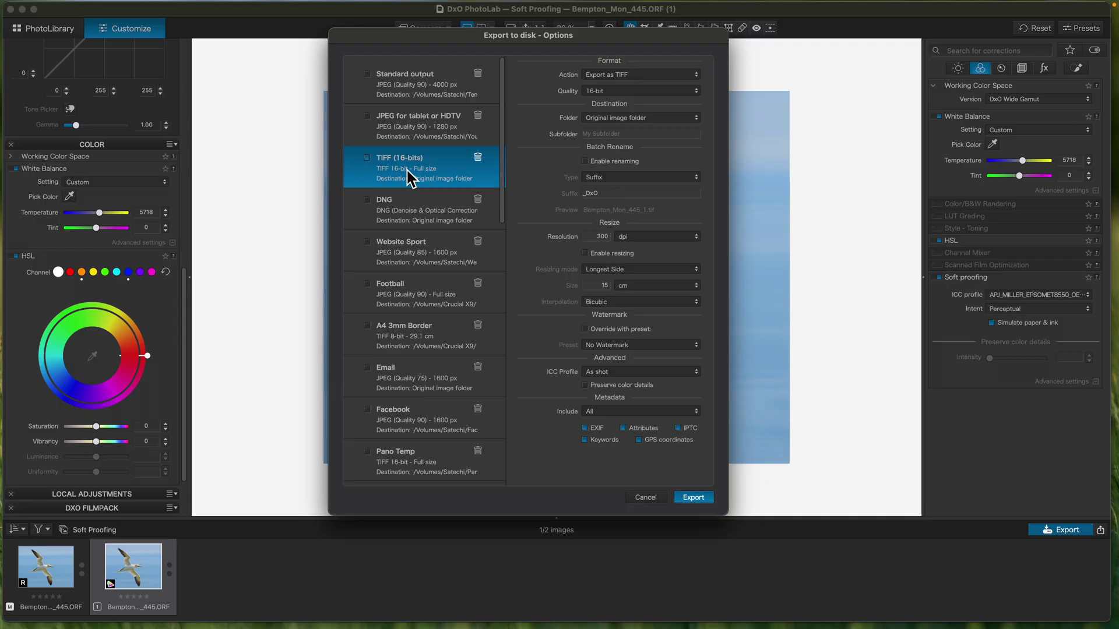
Set the TIFF export's destination to the custom folder 8" x 10" Prints, inside Prints on the Crucial X9 drive.
{"action": "left_click", "coordinate": [622, 122]}
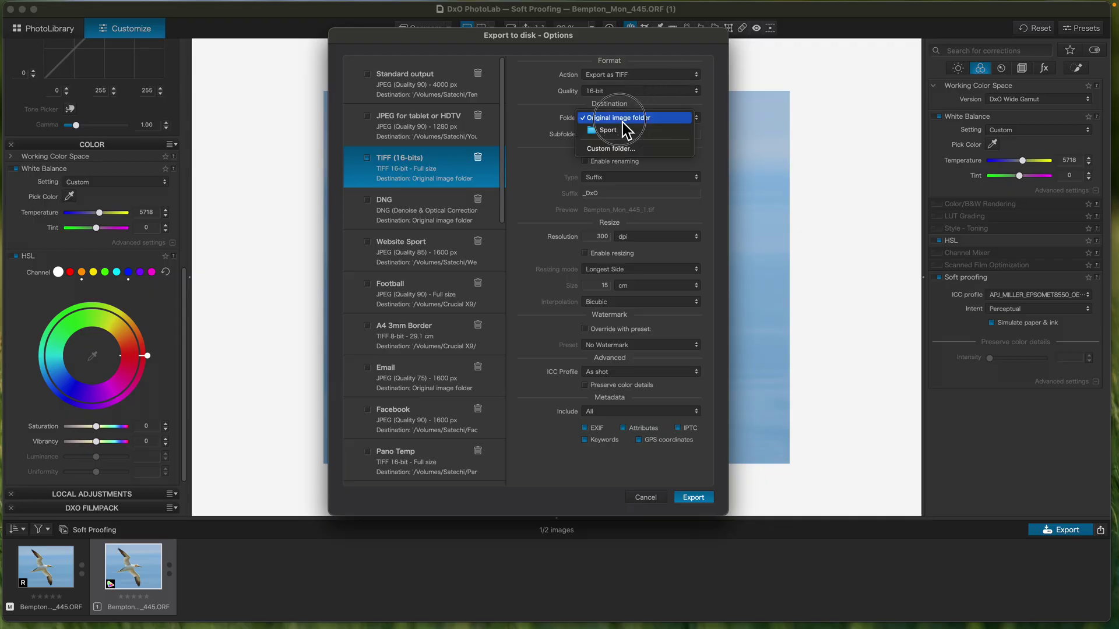
{"action": "left_click", "coordinate": [613, 153]}
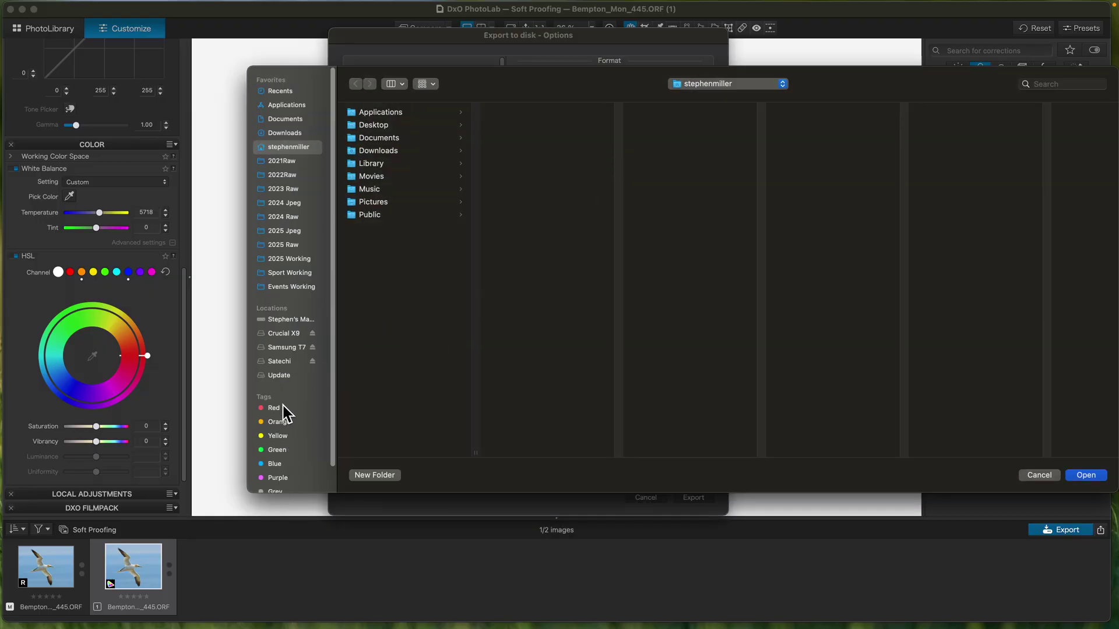
{"action": "left_click", "coordinate": [286, 364]}
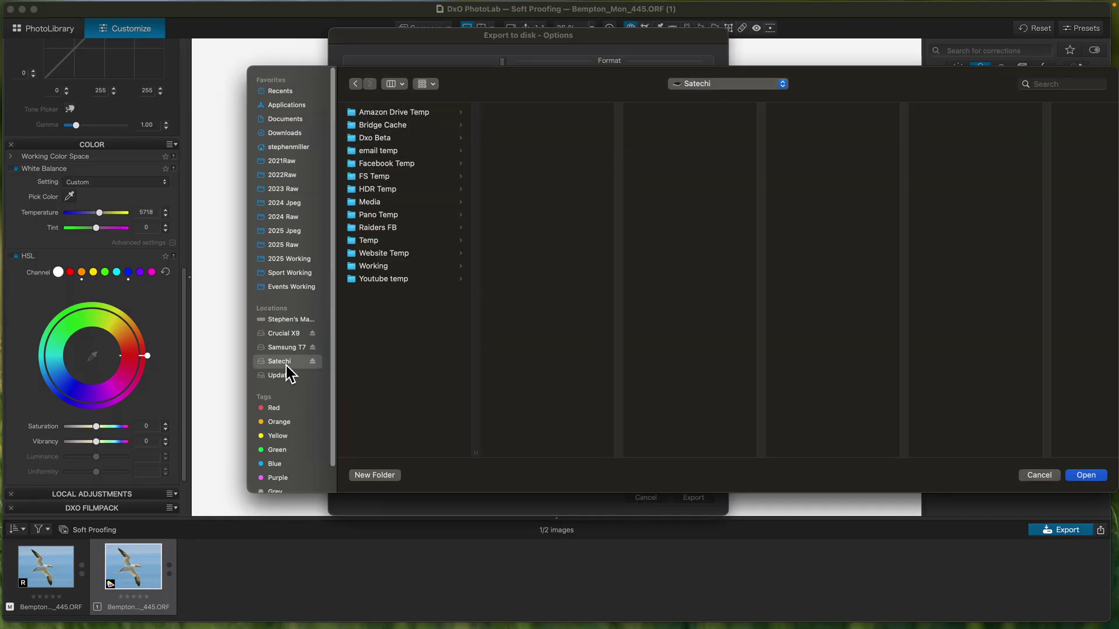
{"action": "left_click", "coordinate": [285, 333]}
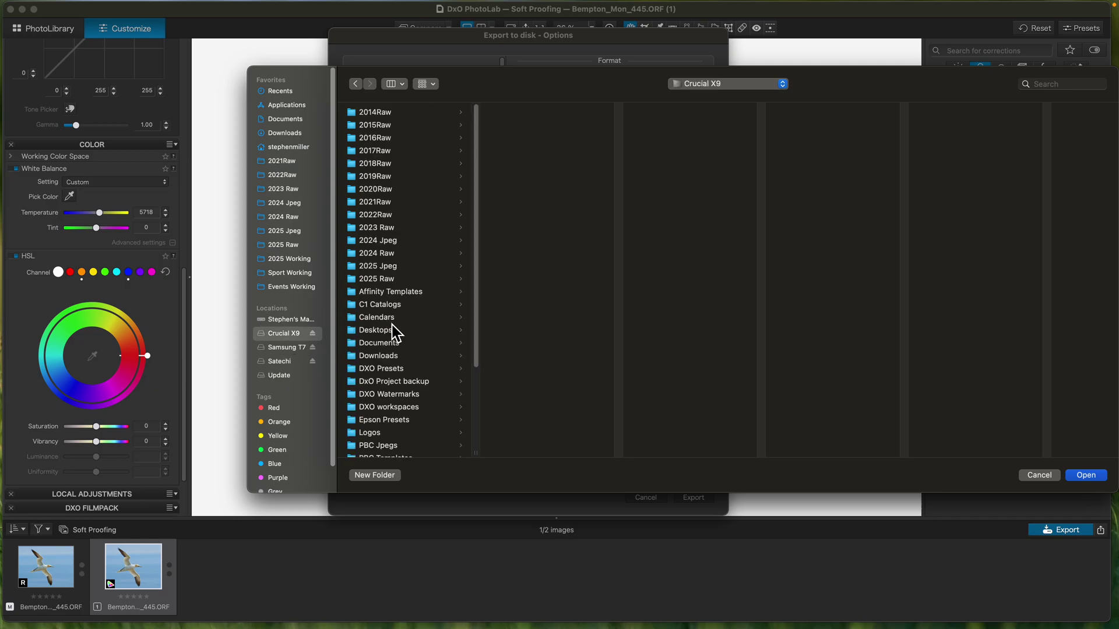
{"action": "scroll", "coordinate": [376, 387], "scroll_direction": "down", "scroll_amount": 3}
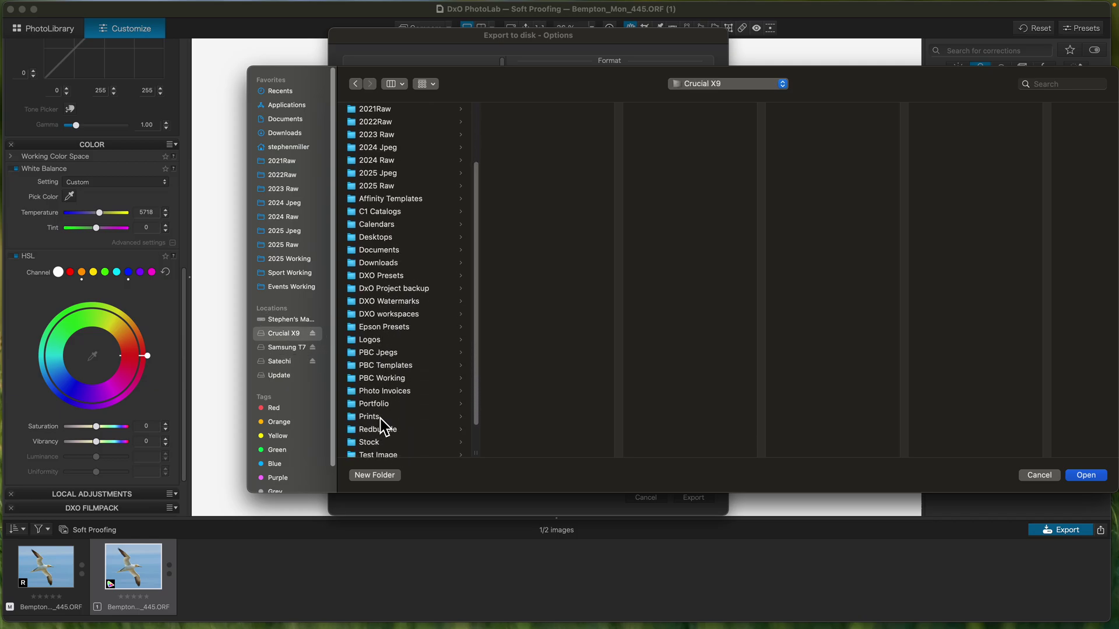
{"action": "left_click", "coordinate": [373, 416]}
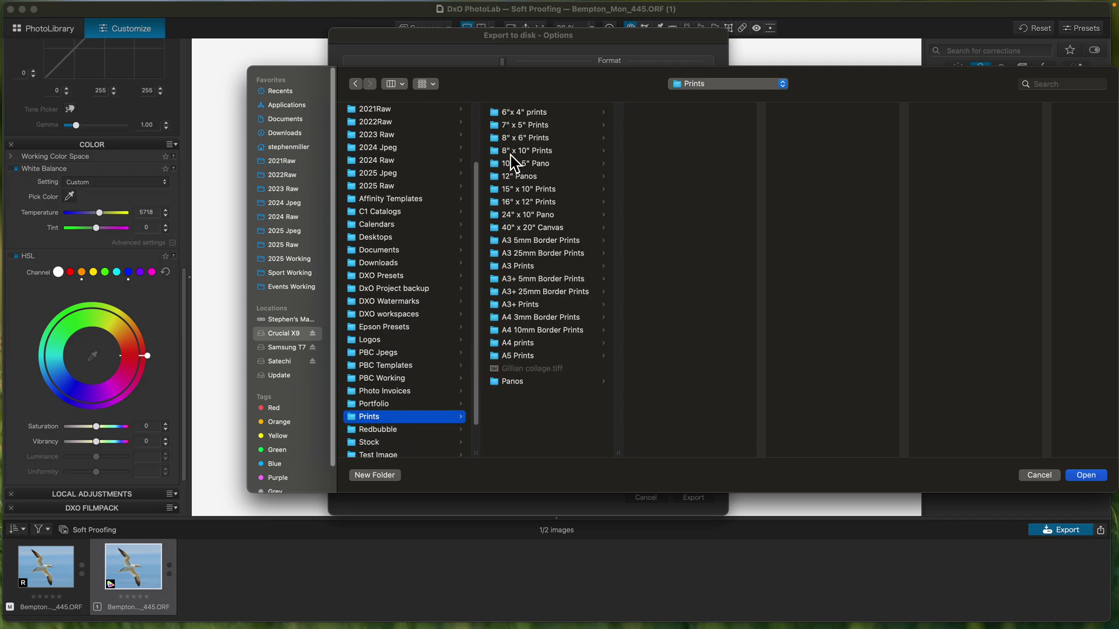
{"action": "left_click", "coordinate": [514, 153]}
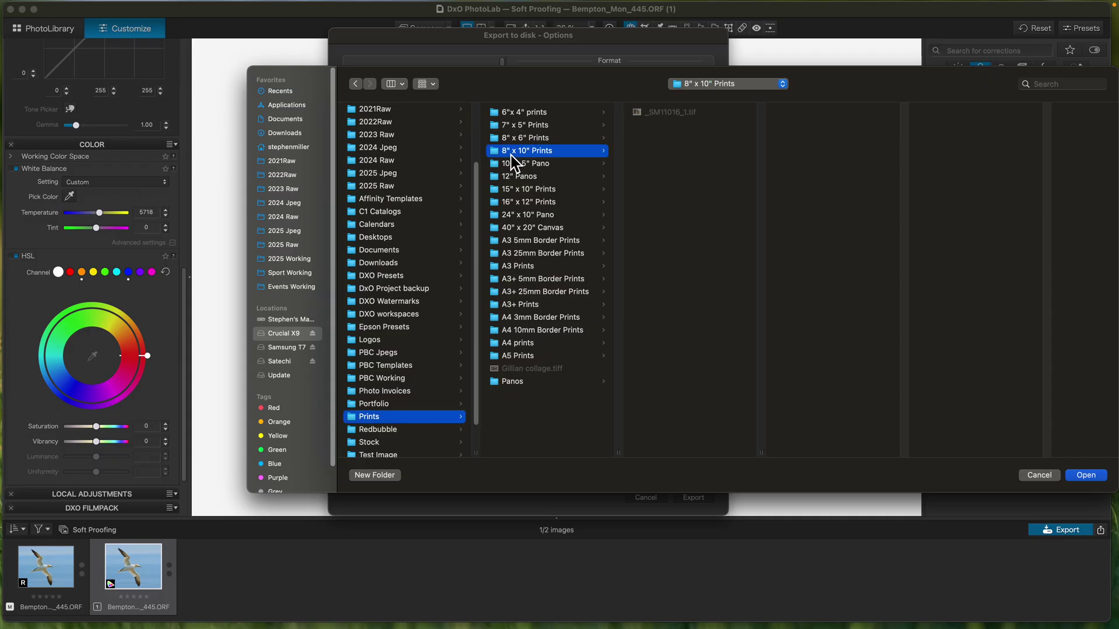
{"action": "left_click", "coordinate": [1086, 475]}
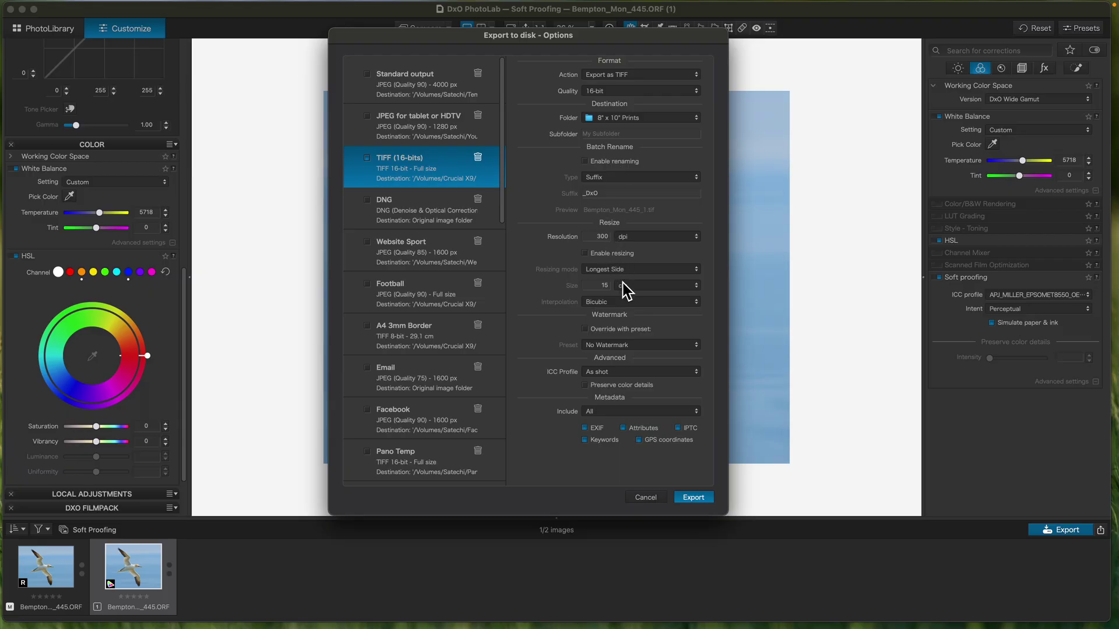
Enable resizing for the TIFF export and set the longest side to 10 inches.
{"action": "left_click", "coordinate": [585, 255]}
{"action": "left_click", "coordinate": [628, 287]}
{"action": "left_click", "coordinate": [628, 298]}
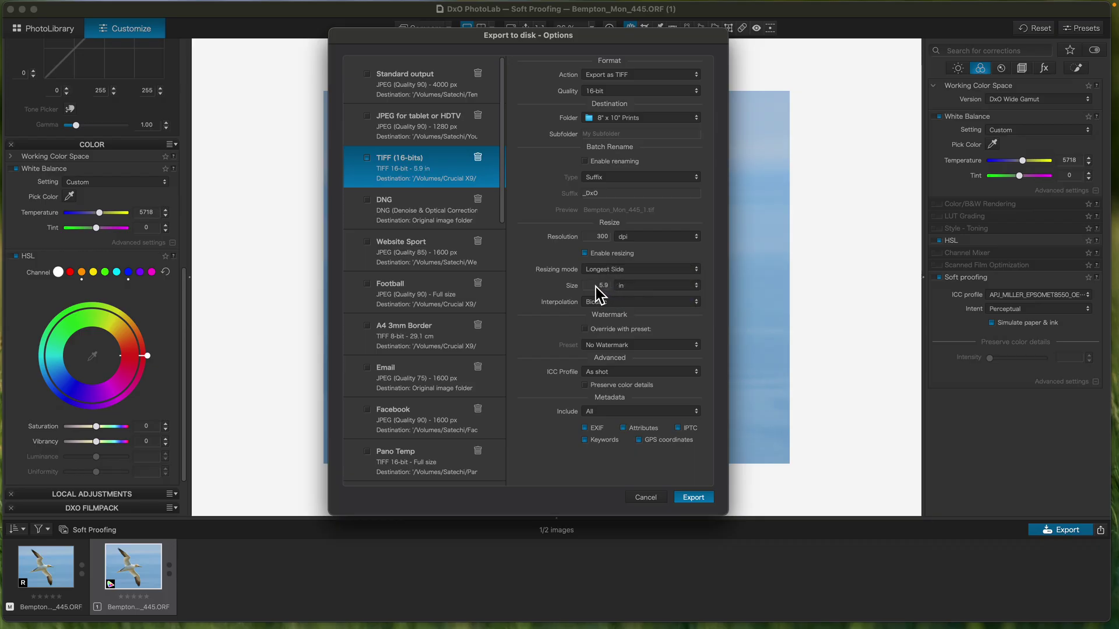
{"action": "double_click", "coordinate": [609, 287]}
{"action": "type", "text": "10"}
Assign the Adobe RGB (1998) ICC profile to the TIFF output and export the virtual copy.
{"action": "left_click", "coordinate": [624, 373]}
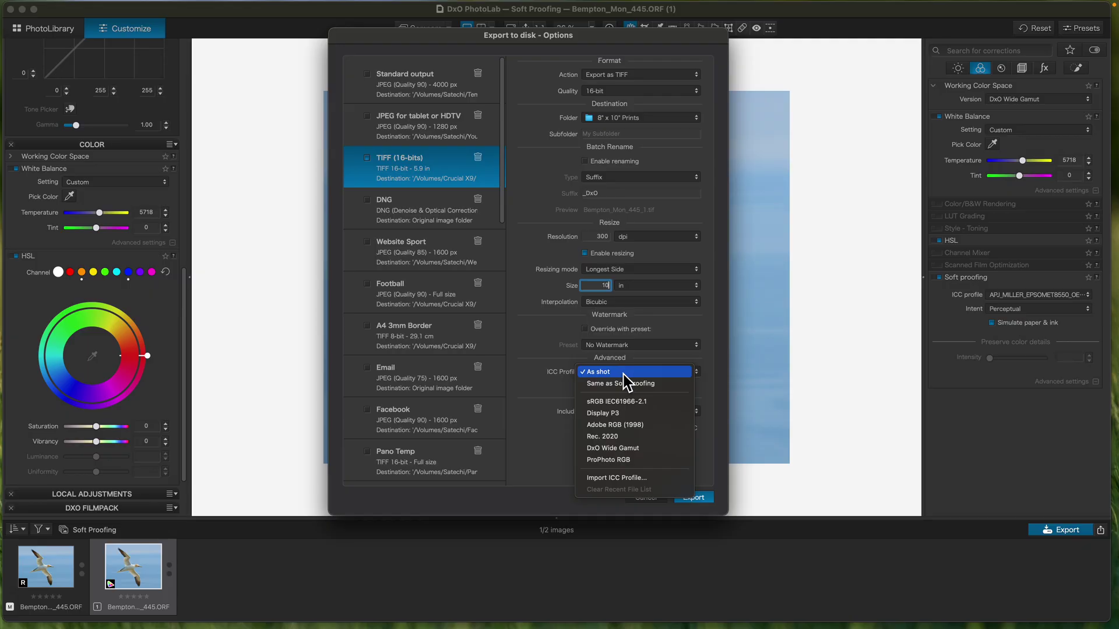
{"action": "left_click", "coordinate": [620, 425]}
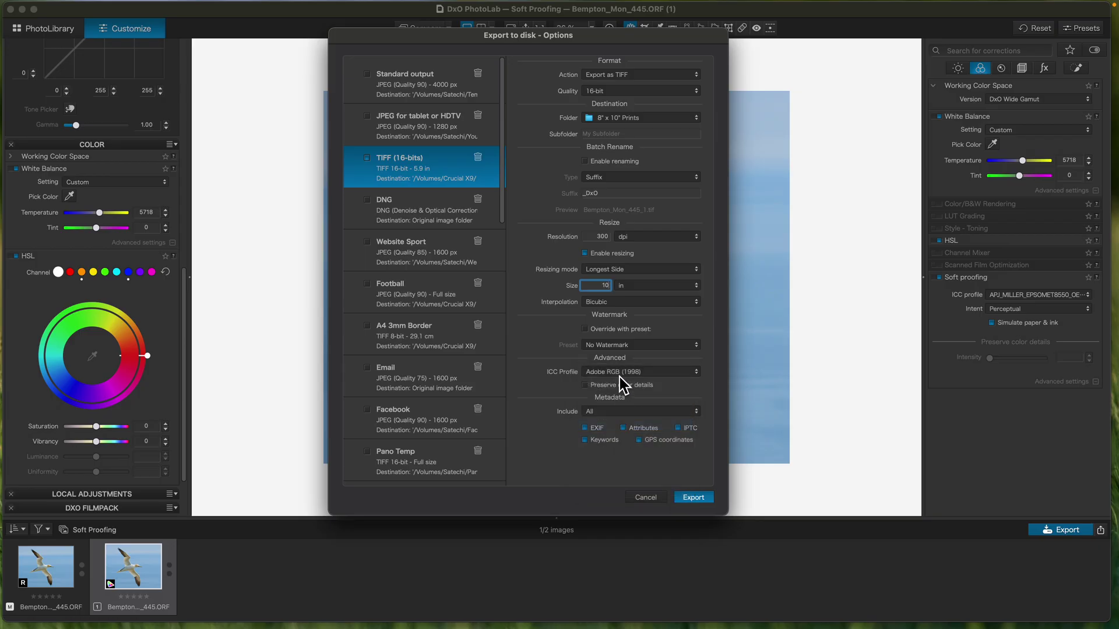
{"action": "left_click", "coordinate": [699, 499]}
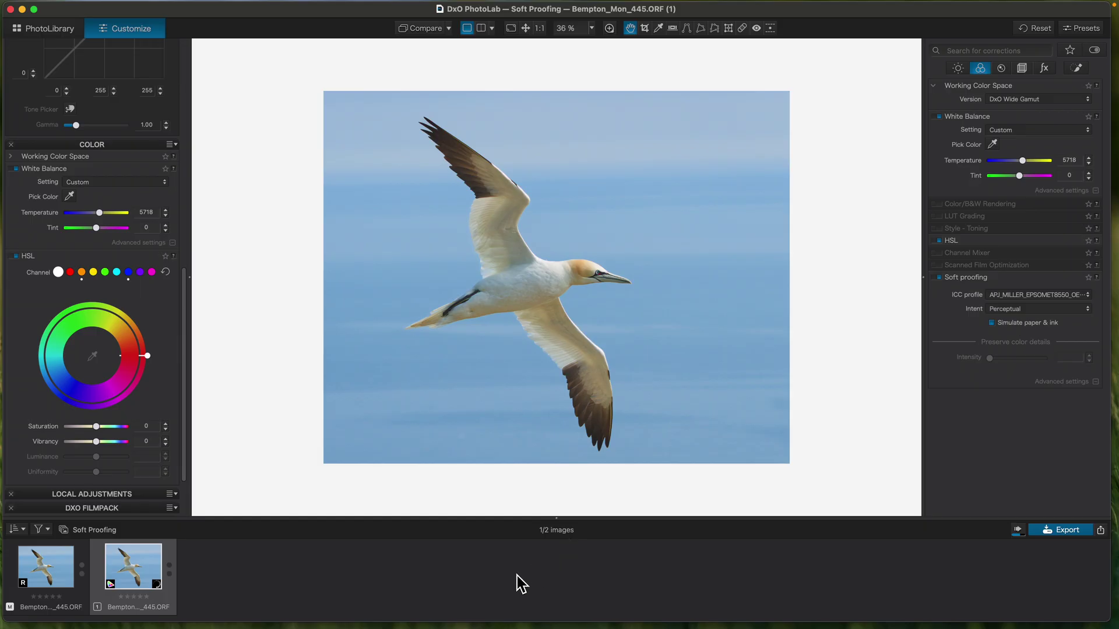
Switch to Epson Print Layout and open Bempton_Mon_445_1.tif from the 8" x 10" Prints folder.
{"action": "mouse_move", "coordinate": [586, 626]}
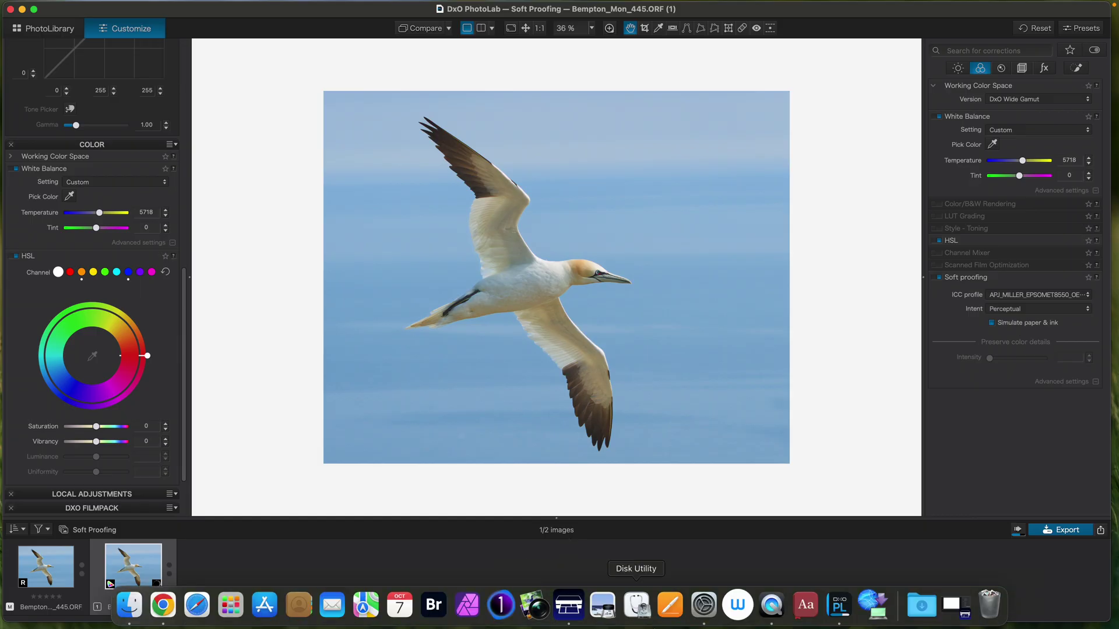
{"action": "left_click", "coordinate": [573, 611]}
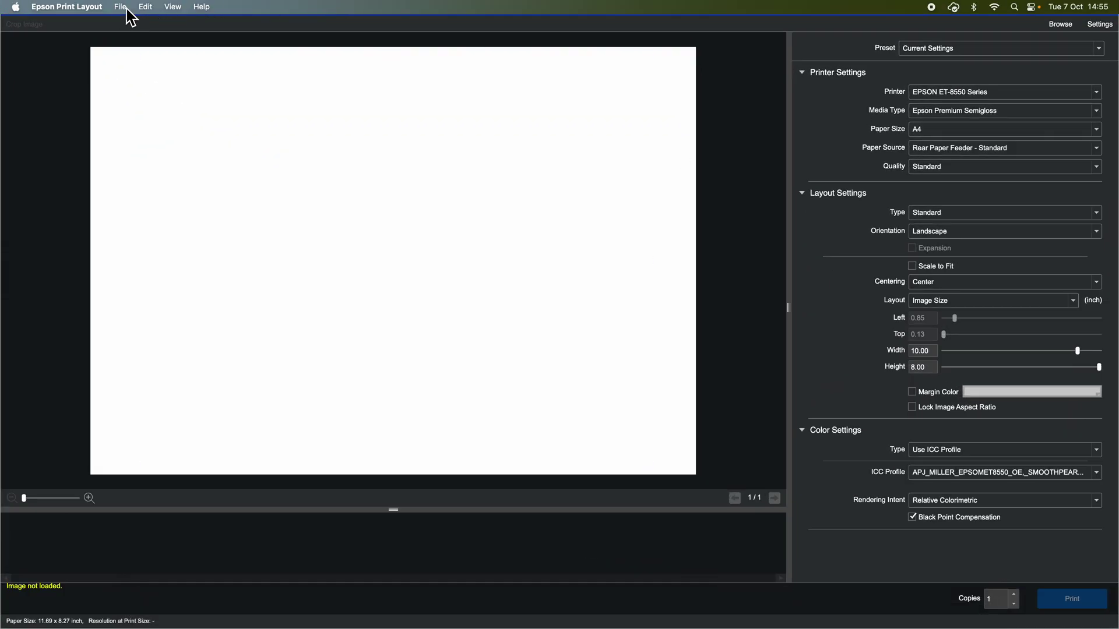
{"action": "left_click", "coordinate": [121, 7]}
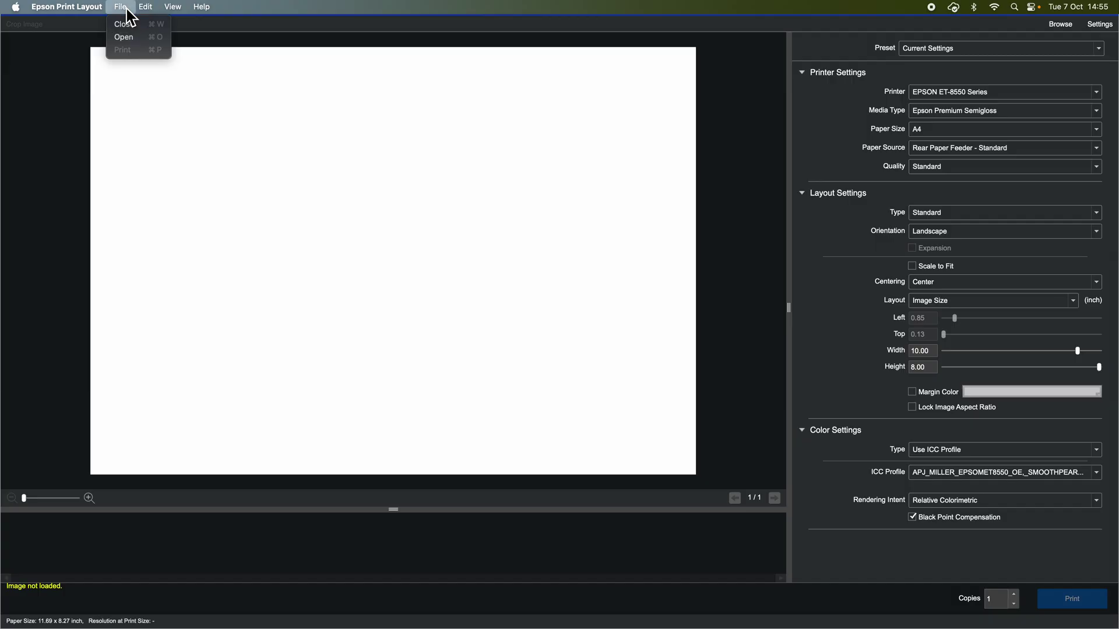
{"action": "left_click", "coordinate": [127, 40]}
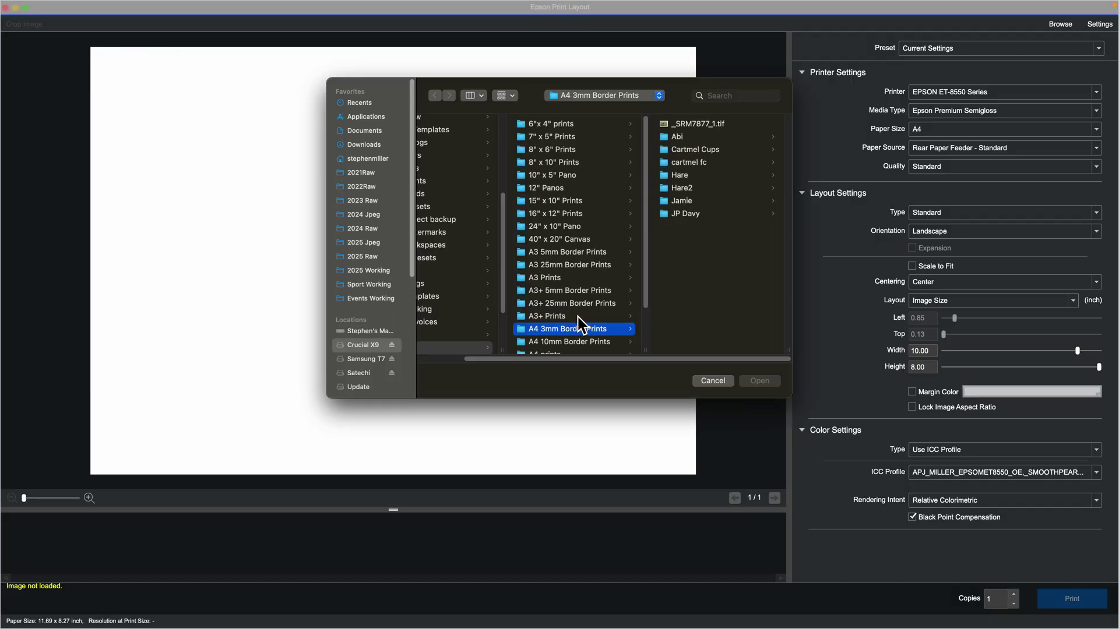
{"action": "left_click", "coordinate": [557, 166]}
{"action": "left_click", "coordinate": [693, 139]}
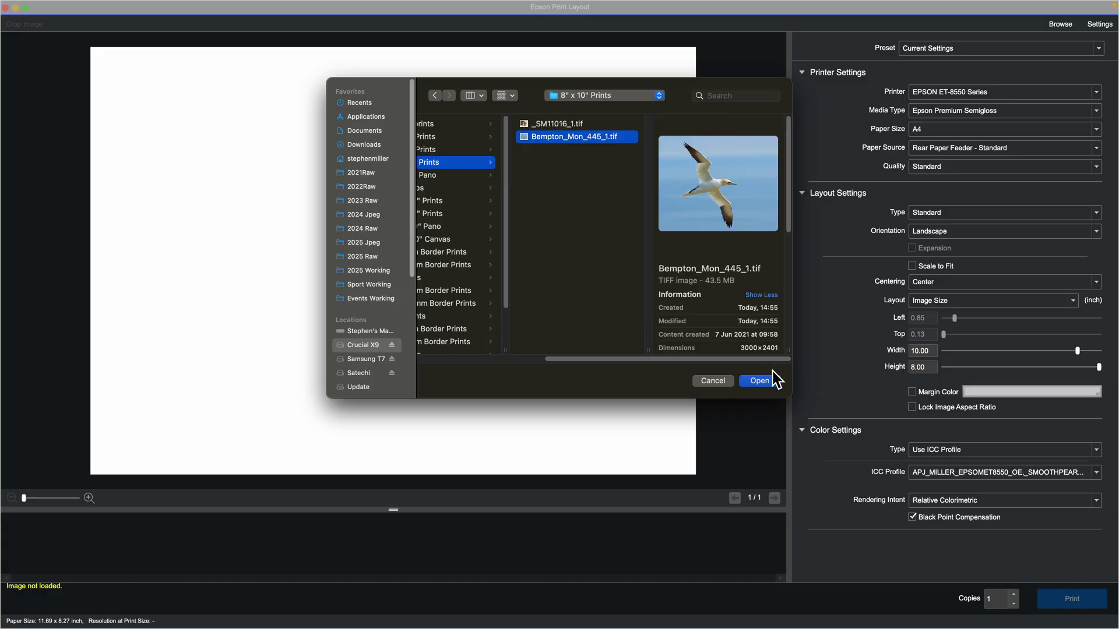
{"action": "left_click", "coordinate": [768, 382]}
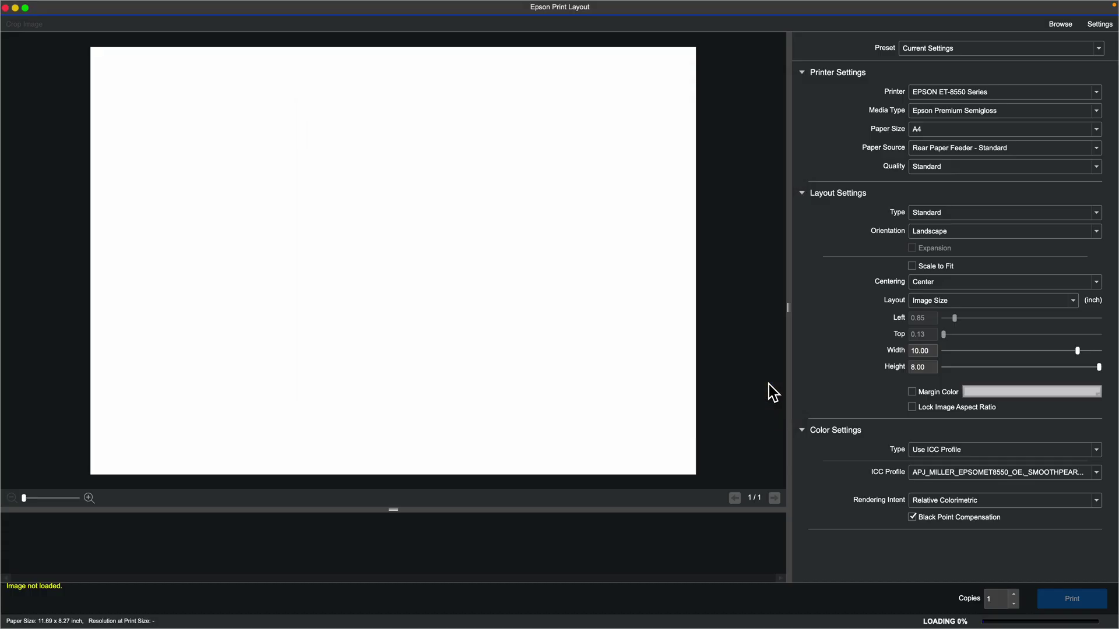
{"action": "left_click", "coordinate": [476, 329]}
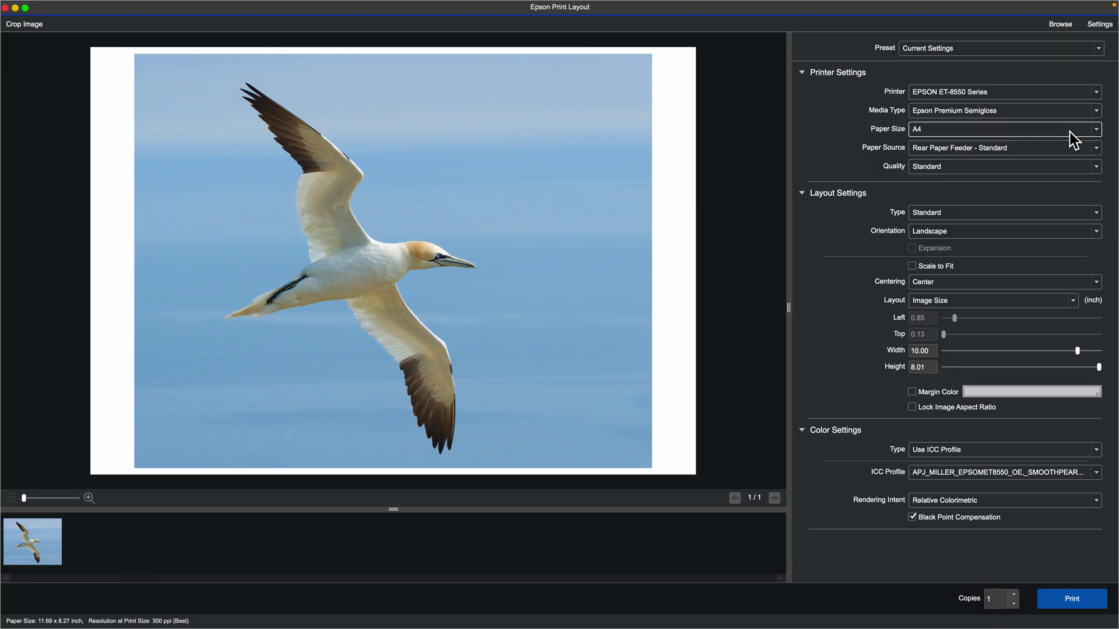
Set the print's media type to Velvet Fine Art Paper and its ICC profile to the custom EPSOMET8550_OEM_MUSEUMHERITAGE310_VFA profile.
{"action": "left_click", "coordinate": [982, 112]}
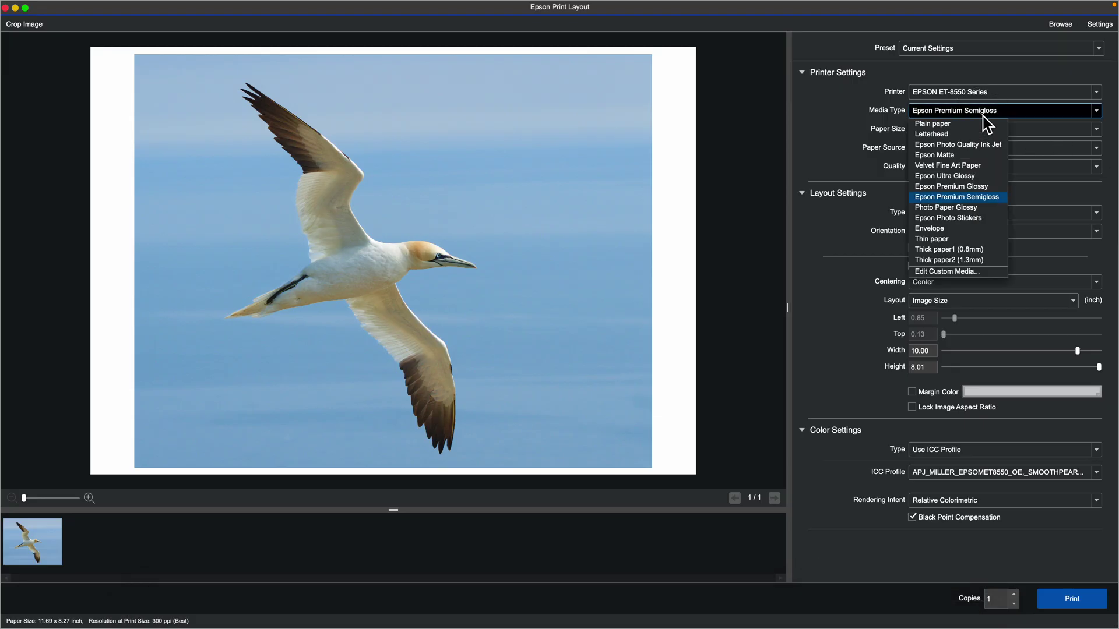
{"action": "left_click", "coordinate": [952, 168]}
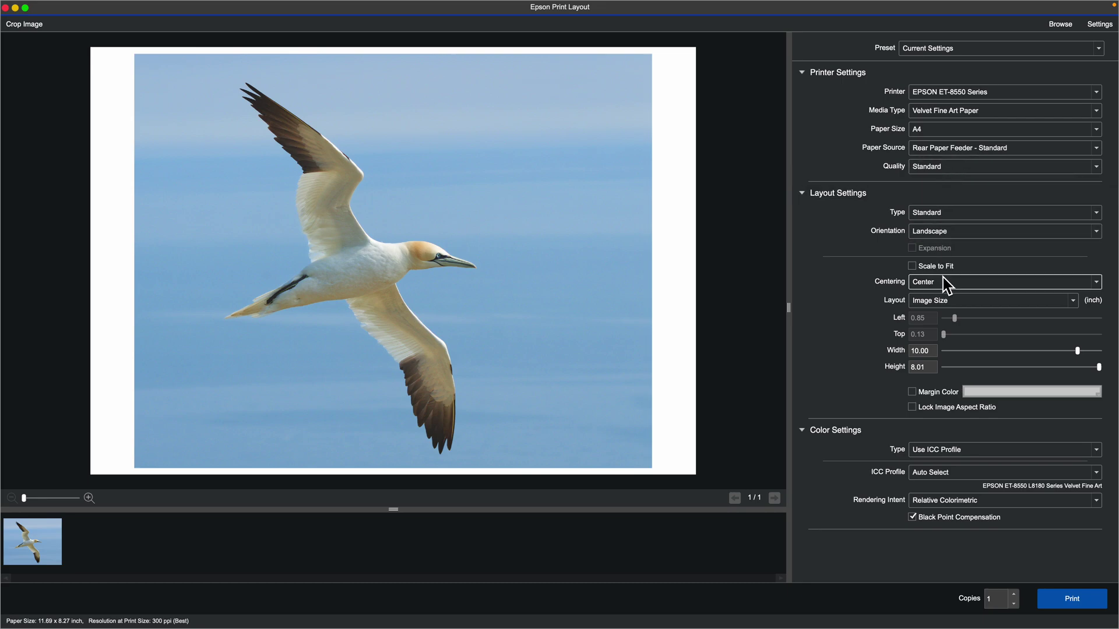
{"action": "left_click", "coordinate": [954, 450]}
{"action": "left_click", "coordinate": [956, 452]}
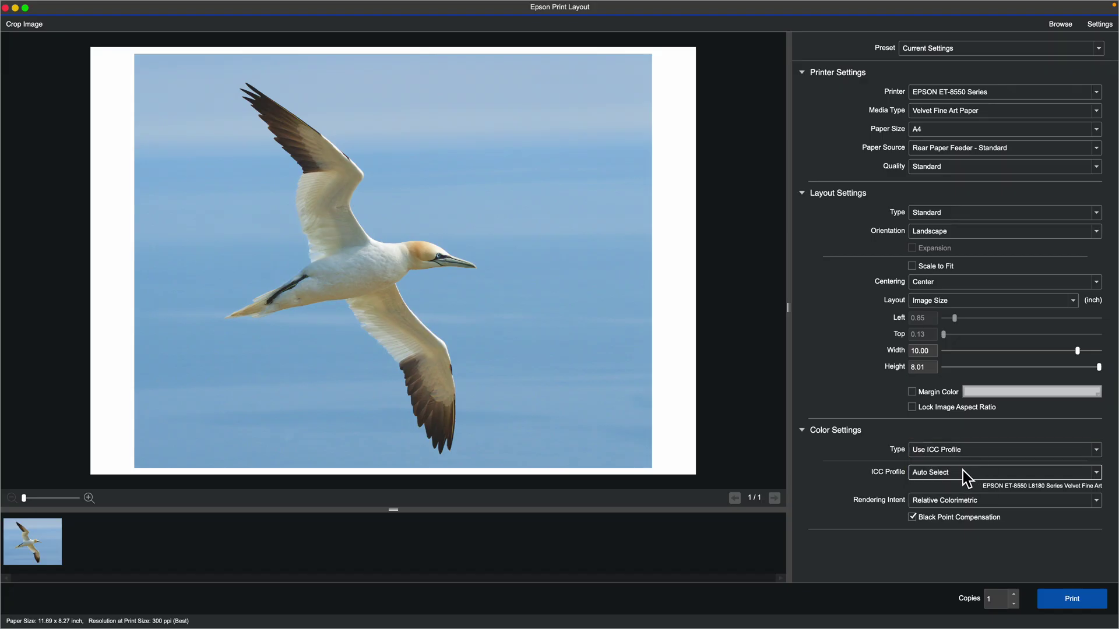
{"action": "left_click", "coordinate": [961, 471]}
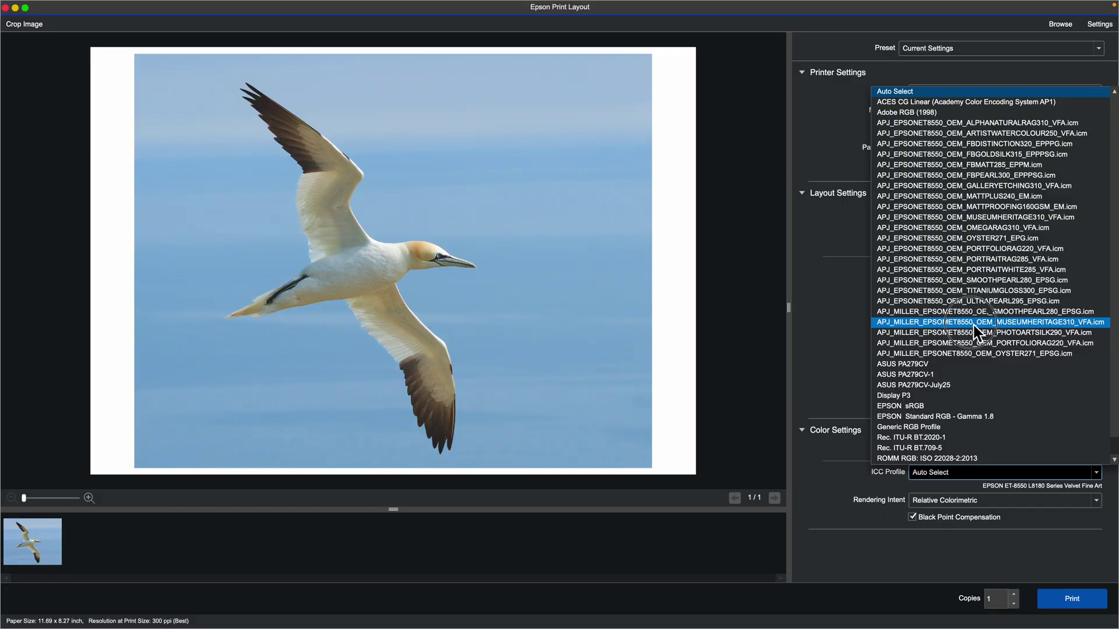
{"action": "left_click", "coordinate": [974, 325]}
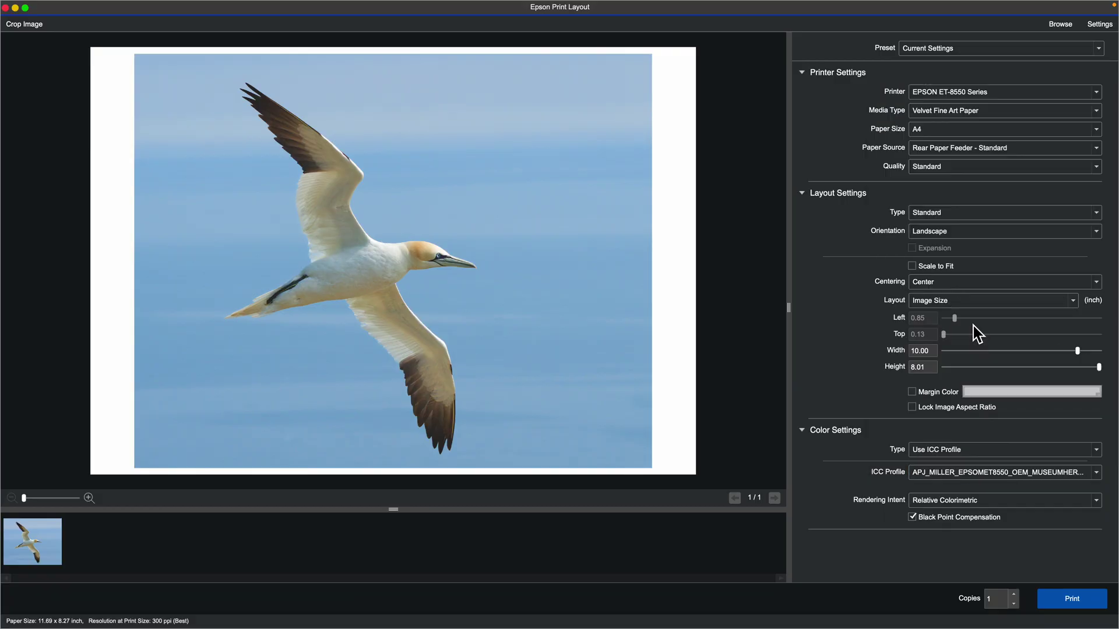
Set the print's rendering intent to Perceptual, keeping Black Point Compensation enabled.
{"action": "left_click", "coordinate": [913, 520]}
{"action": "left_click", "coordinate": [936, 501]}
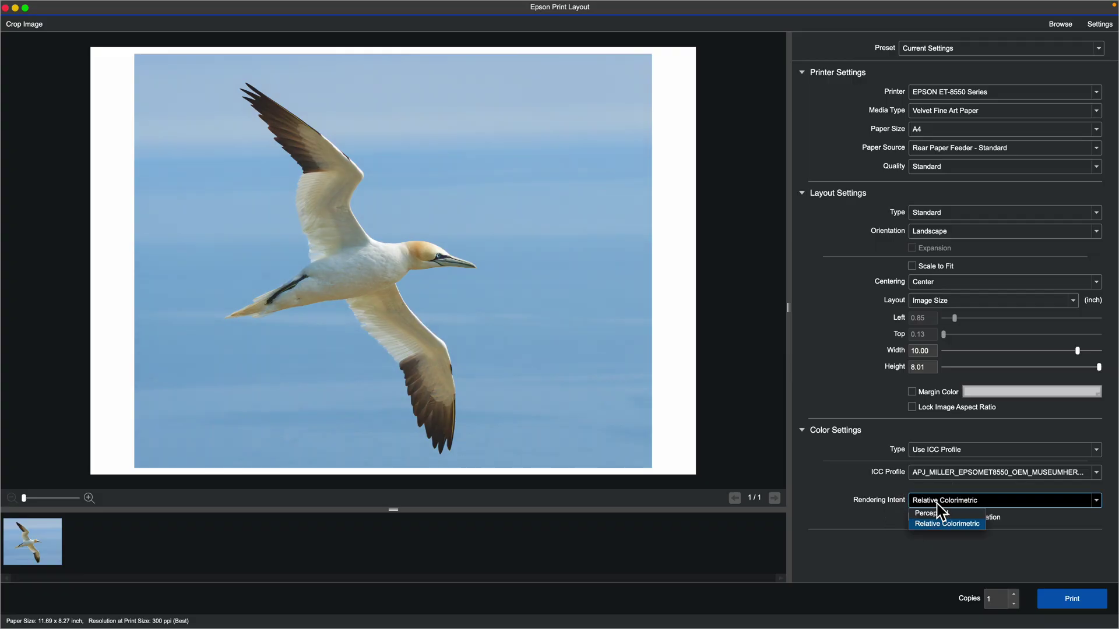
{"action": "left_click", "coordinate": [932, 513]}
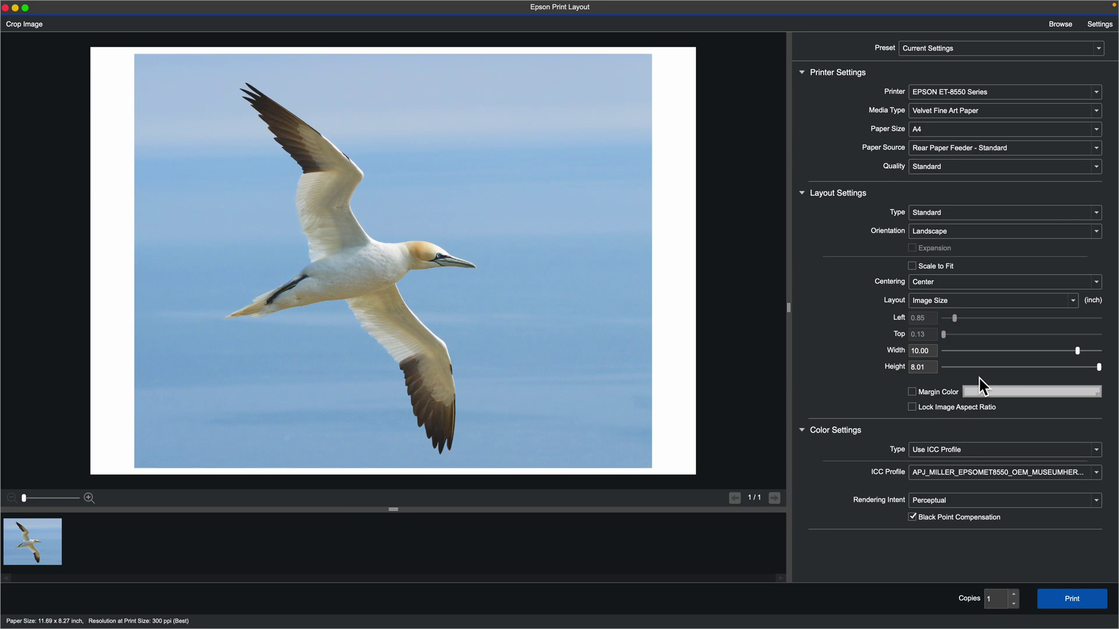
Switch back to DxO PhotoLab with the soft-proofed gannet photo.
{"action": "mouse_move", "coordinate": [578, 620]}
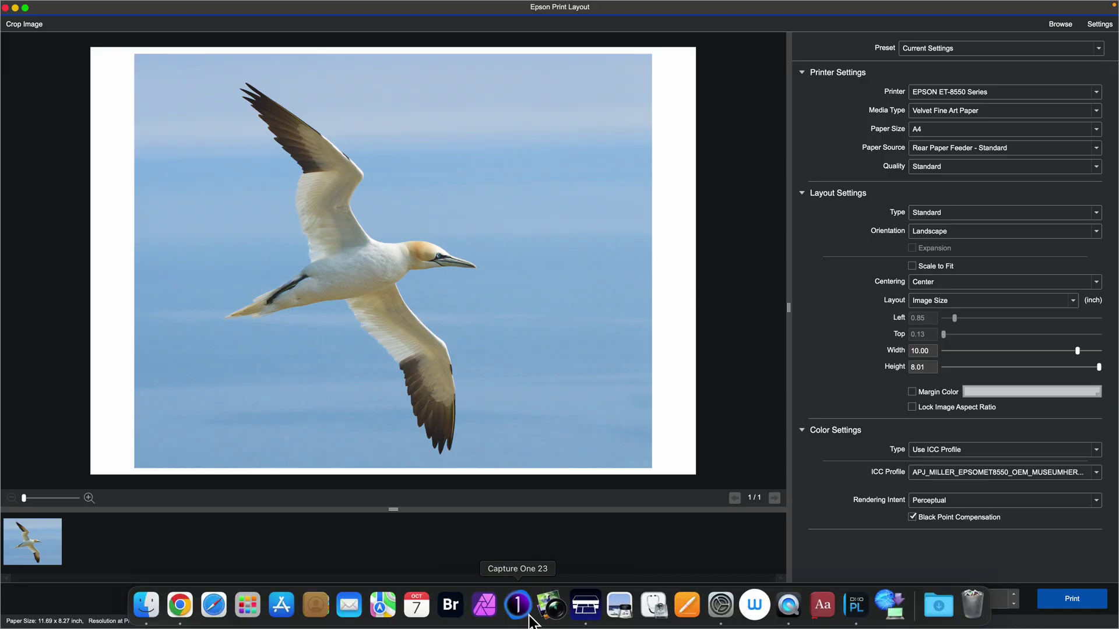
{"action": "left_click", "coordinate": [856, 606]}
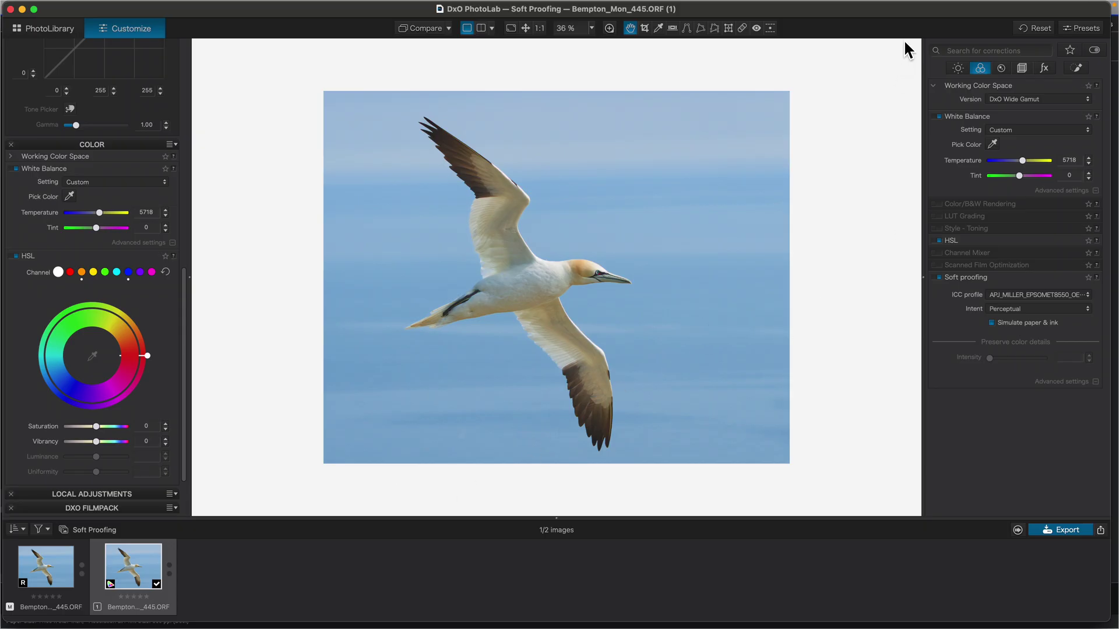
{"action": "mouse_move", "coordinate": [932, 9]}
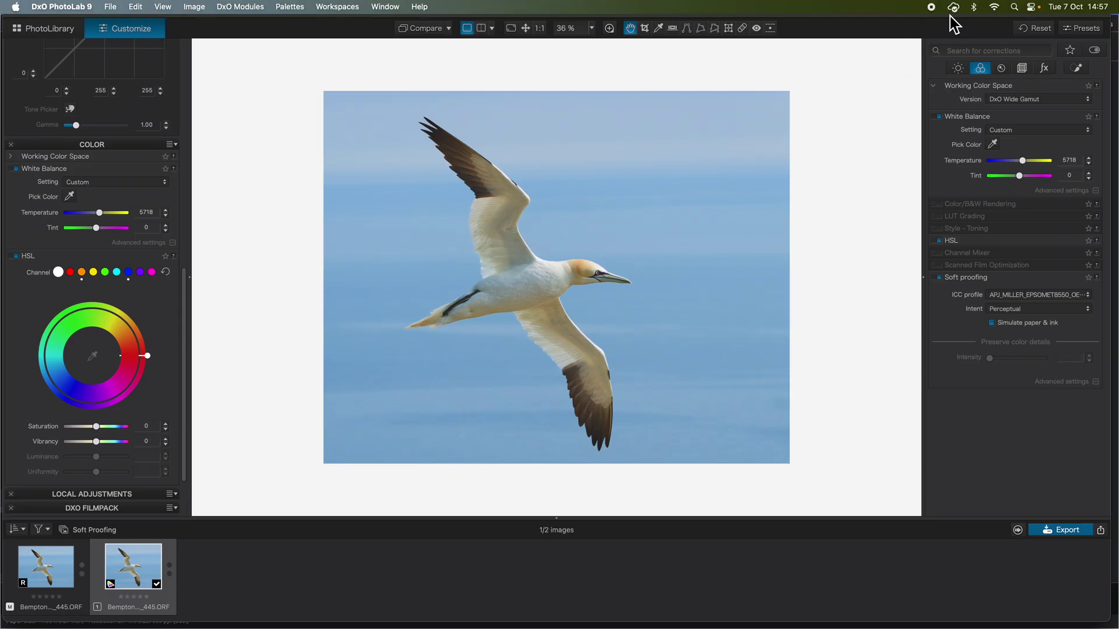